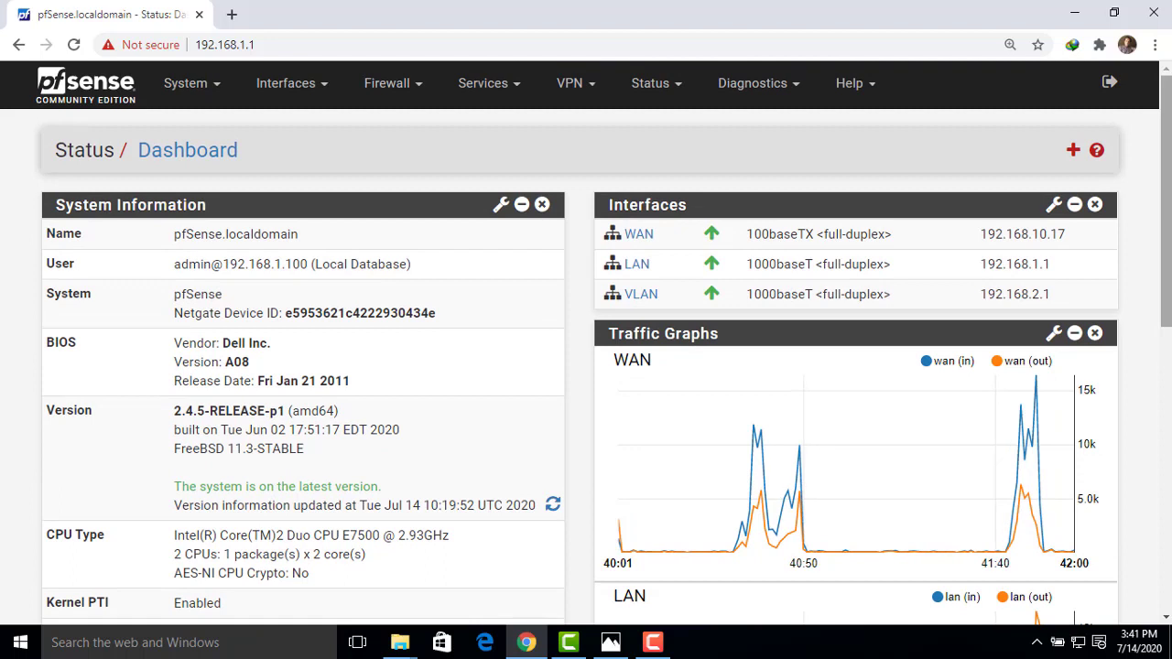
# Go to Diagnostics > Backup & Restore and leave the Backup area set to All
pyautogui.click(760, 98)
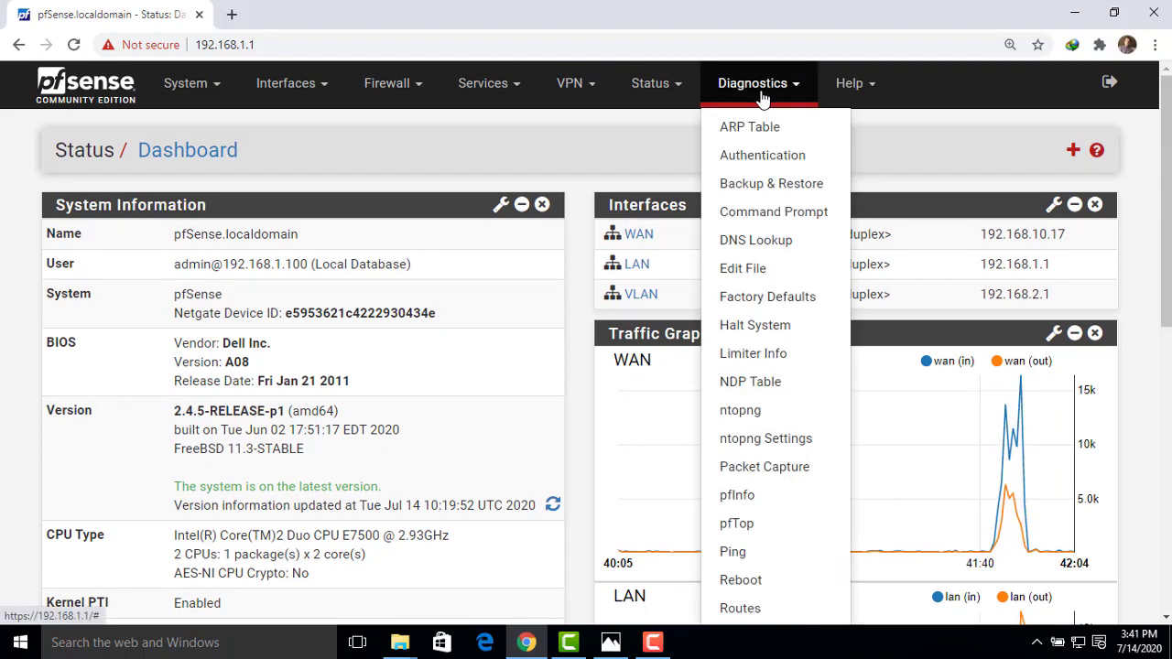
pyautogui.click(749, 192)
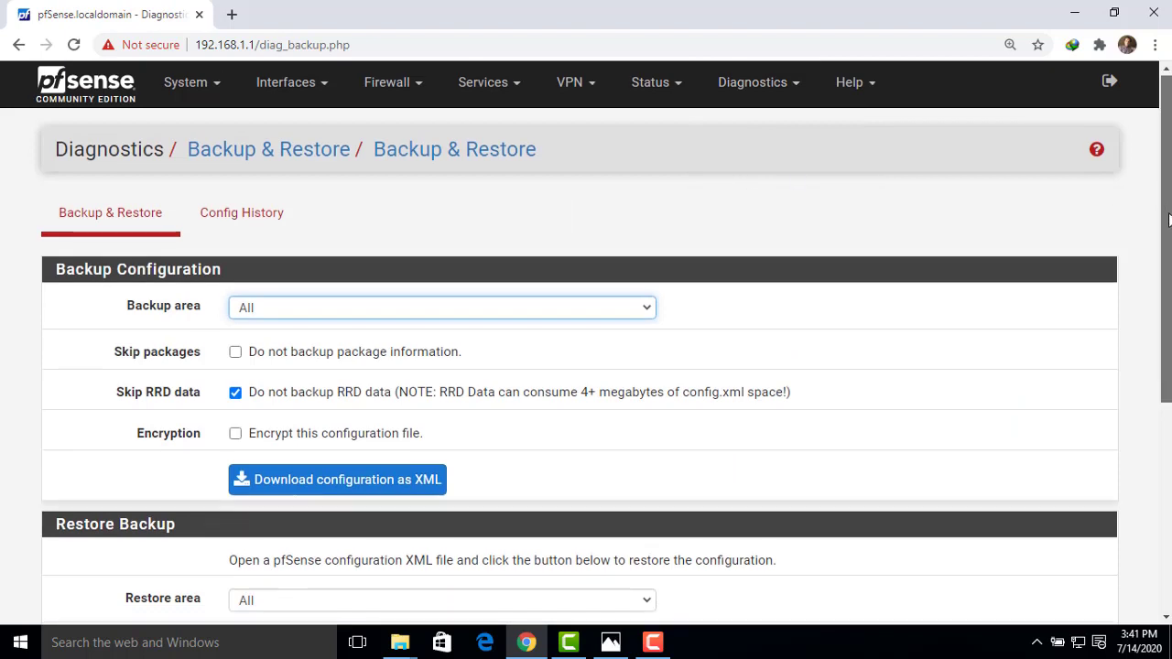
pyautogui.moveTo(1169, 213); pyautogui.dragTo(1170, 266)
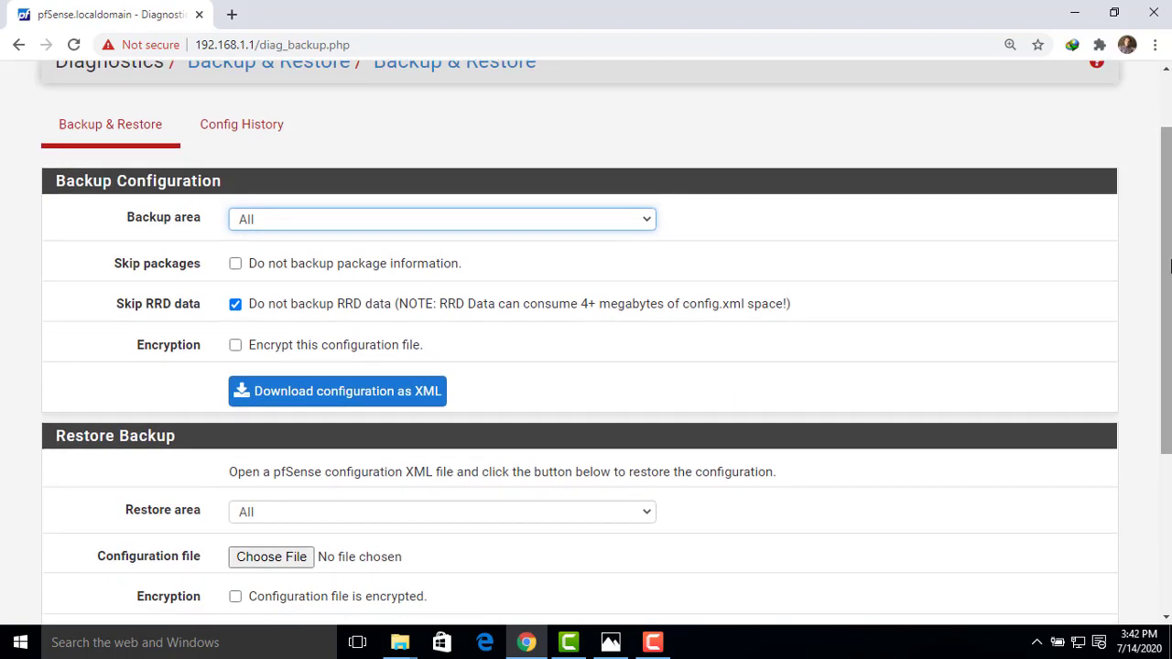
pyautogui.moveTo(204, 232); pyautogui.dragTo(131, 230)
pyautogui.click(242, 233)
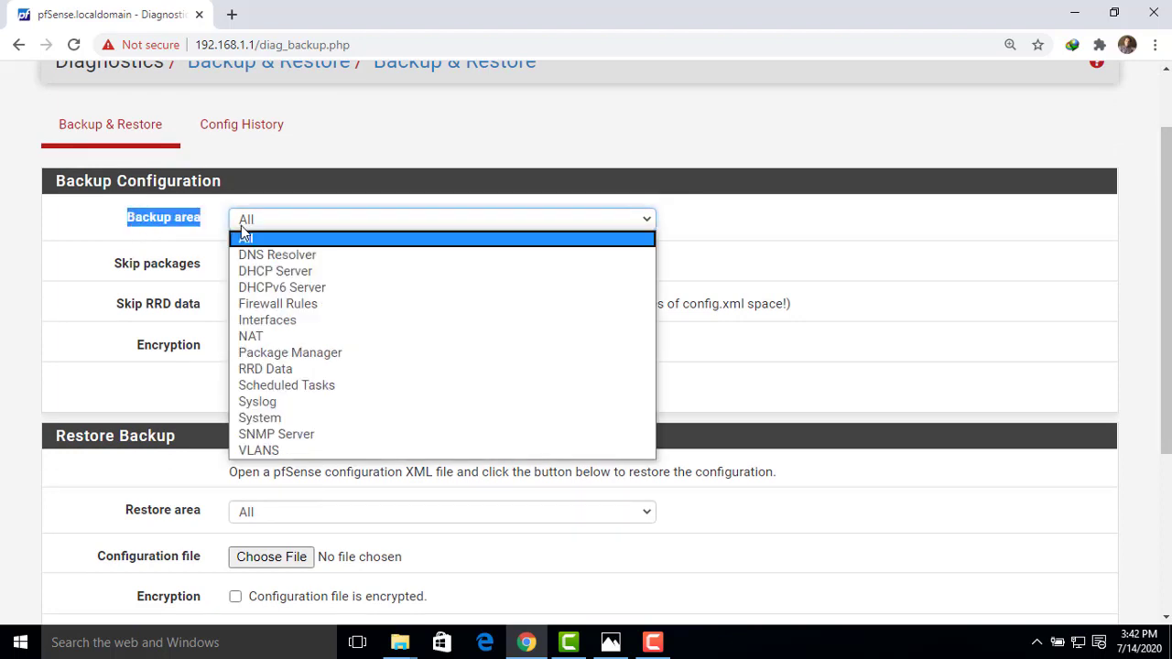
pyautogui.click(254, 240)
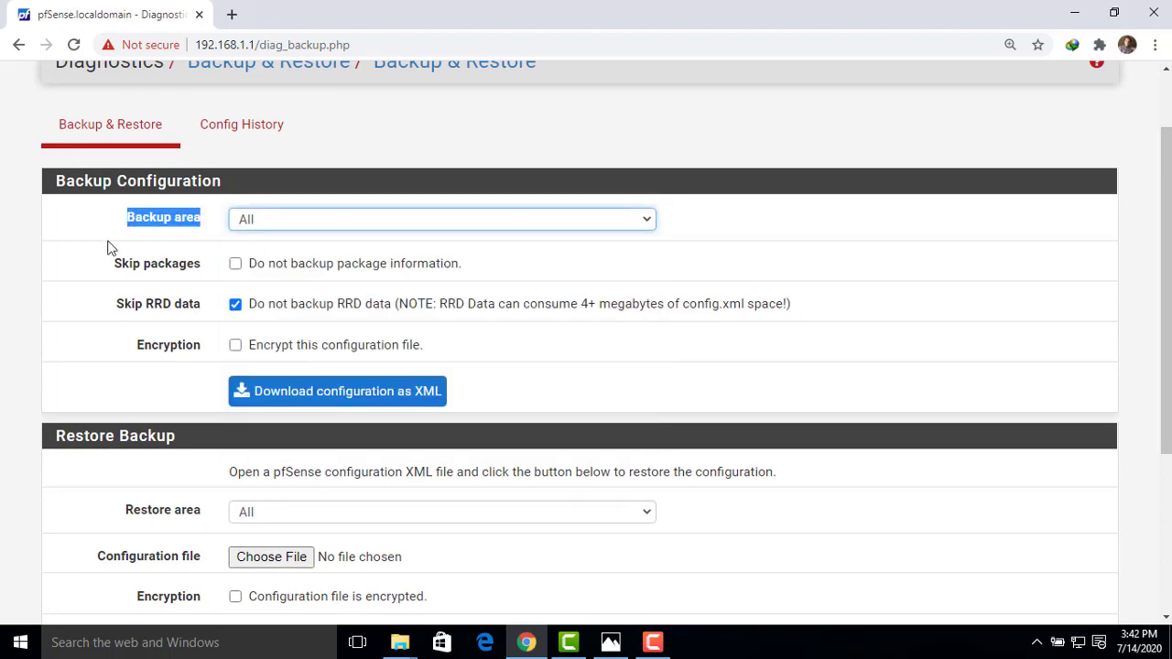
pyautogui.click(99, 247)
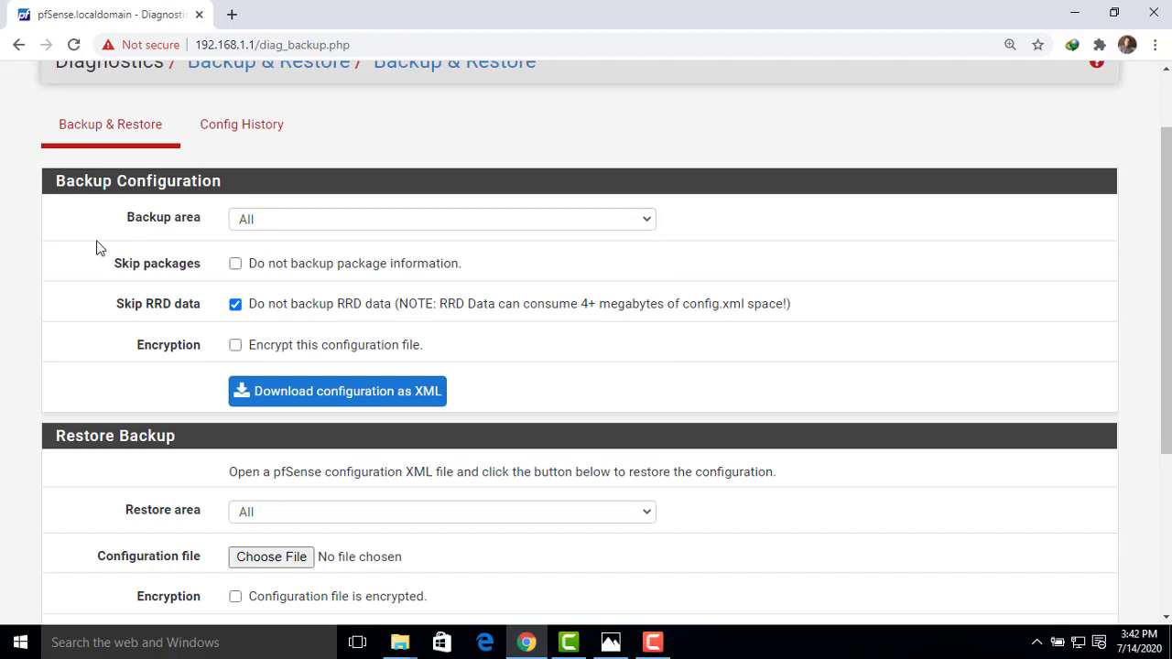
# Include RRD data, encrypt with a password, and download config-pfSense.localdomain-20200714104300.xml
pyautogui.click(235, 304)
pyautogui.click(235, 346)
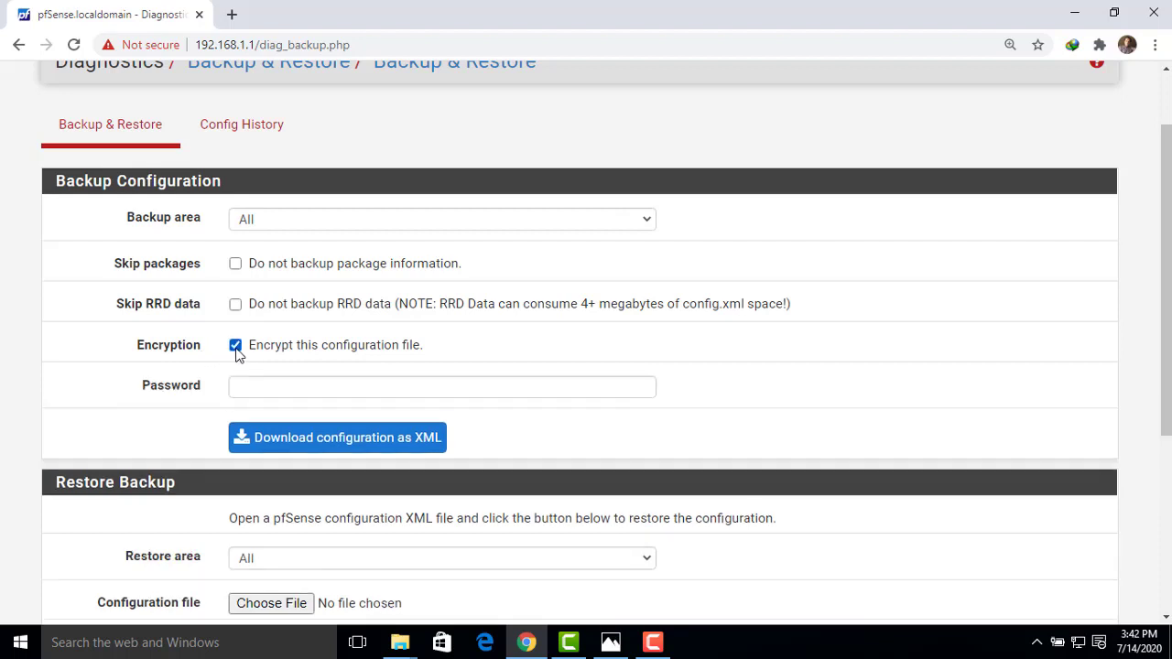
pyautogui.click(265, 390)
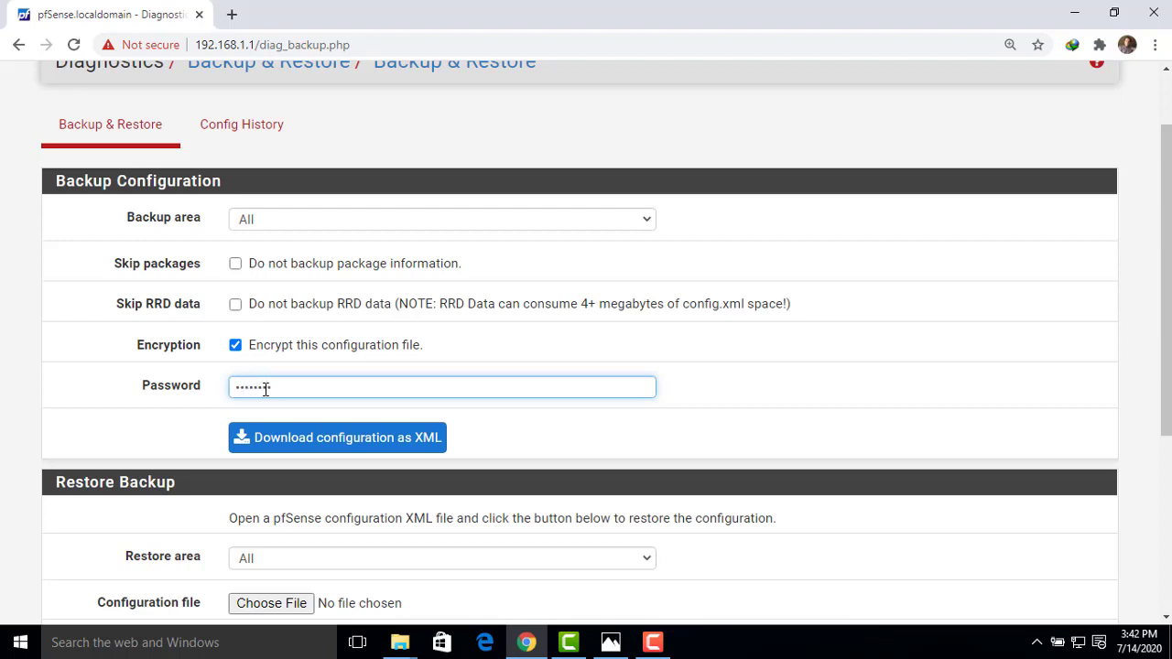
pyautogui.click(336, 439)
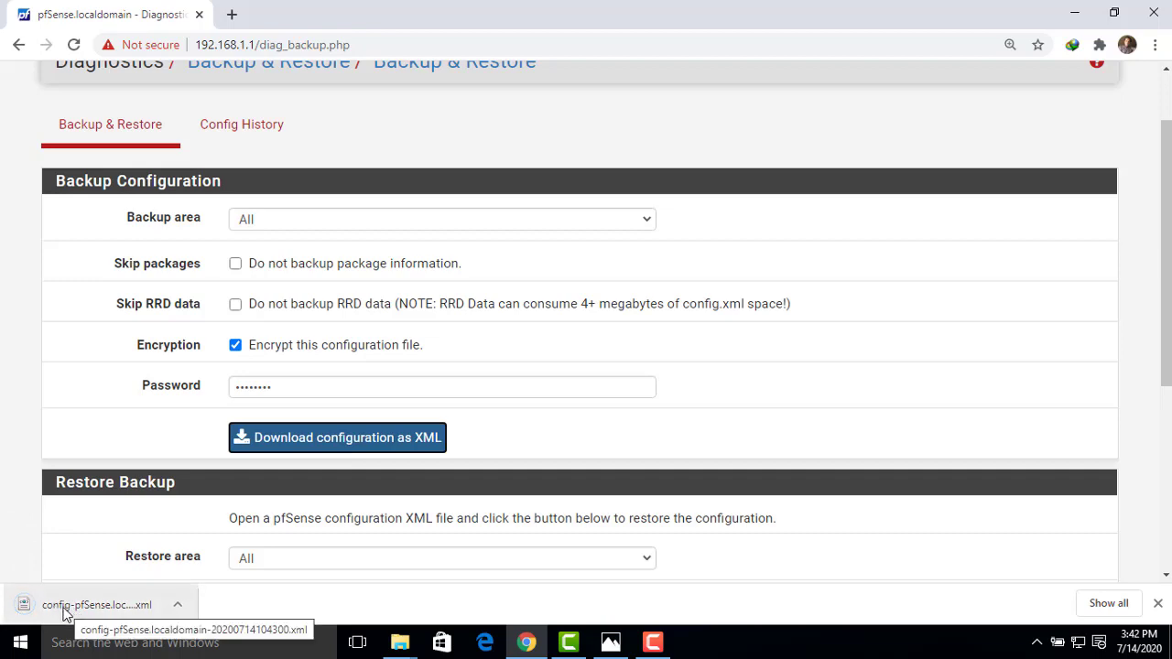
# Show the downloaded backup XML in Downloads, copy it, and minimize the folder window
pyautogui.click(179, 607)
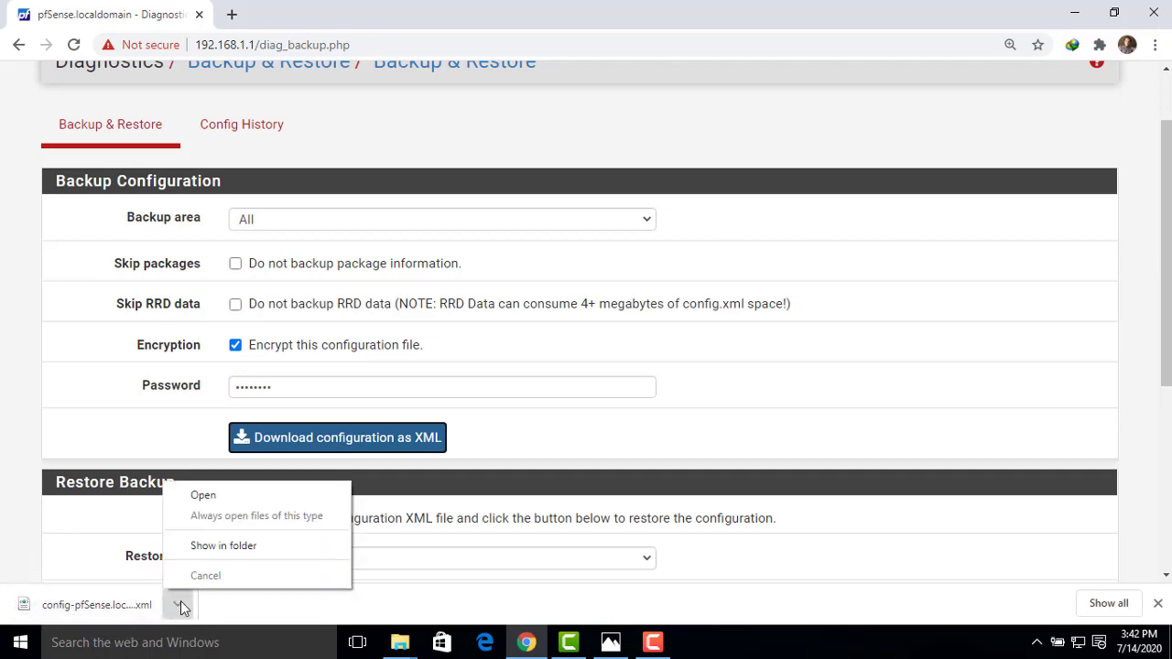
pyautogui.click(225, 548)
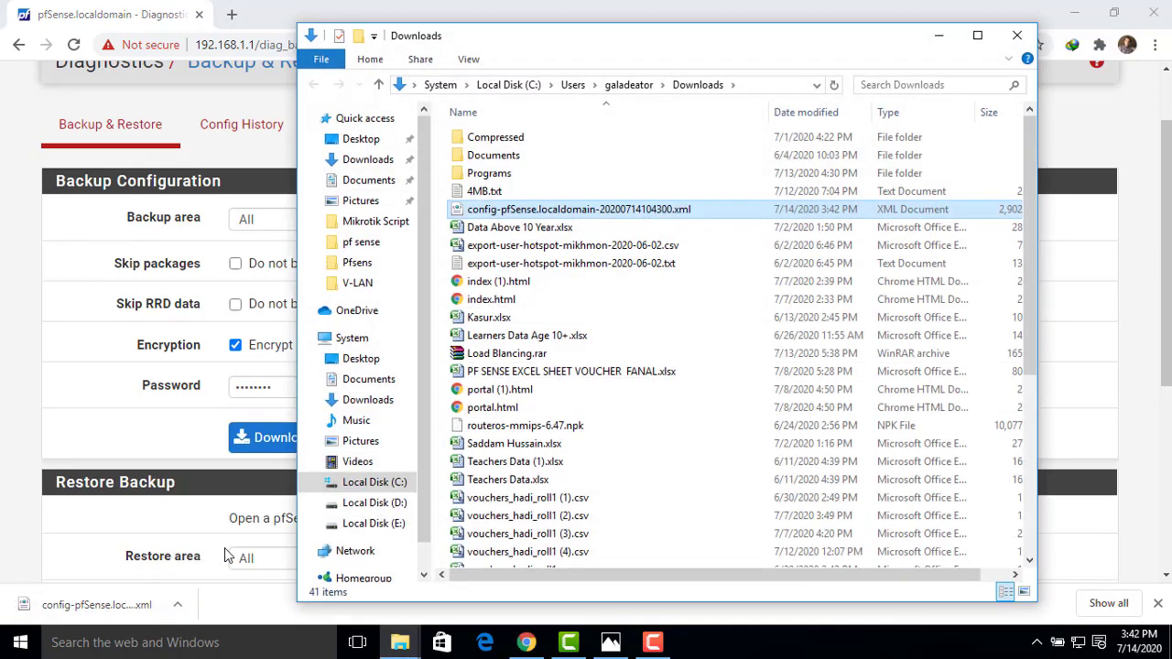
pyautogui.rightClick(468, 214)
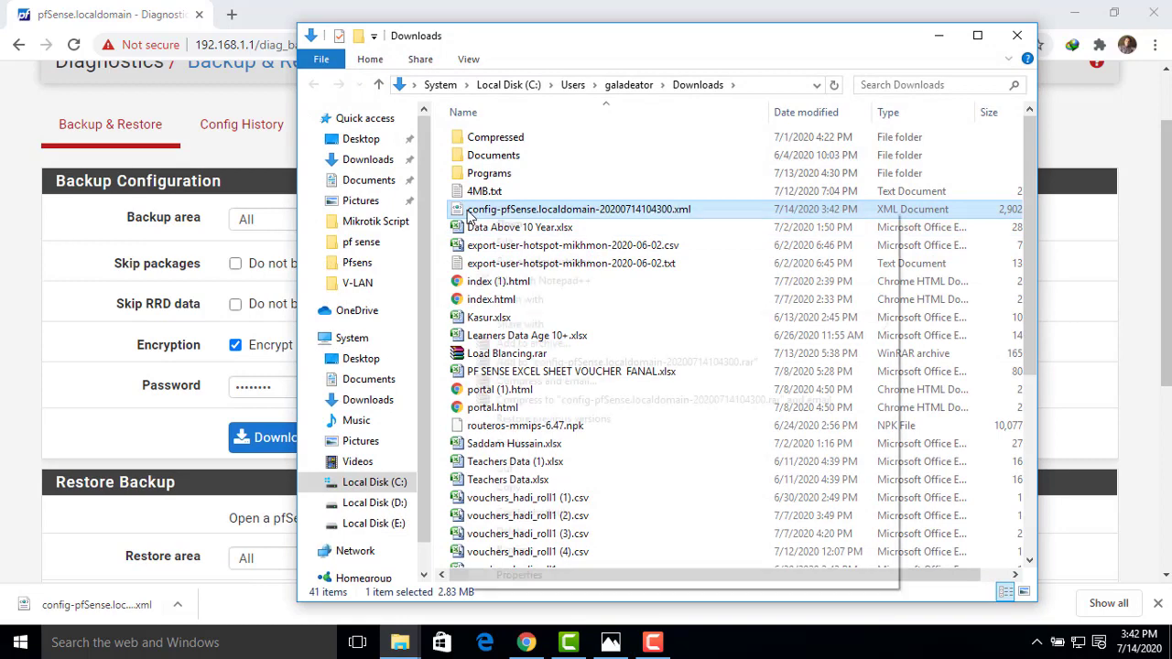
pyautogui.click(510, 489)
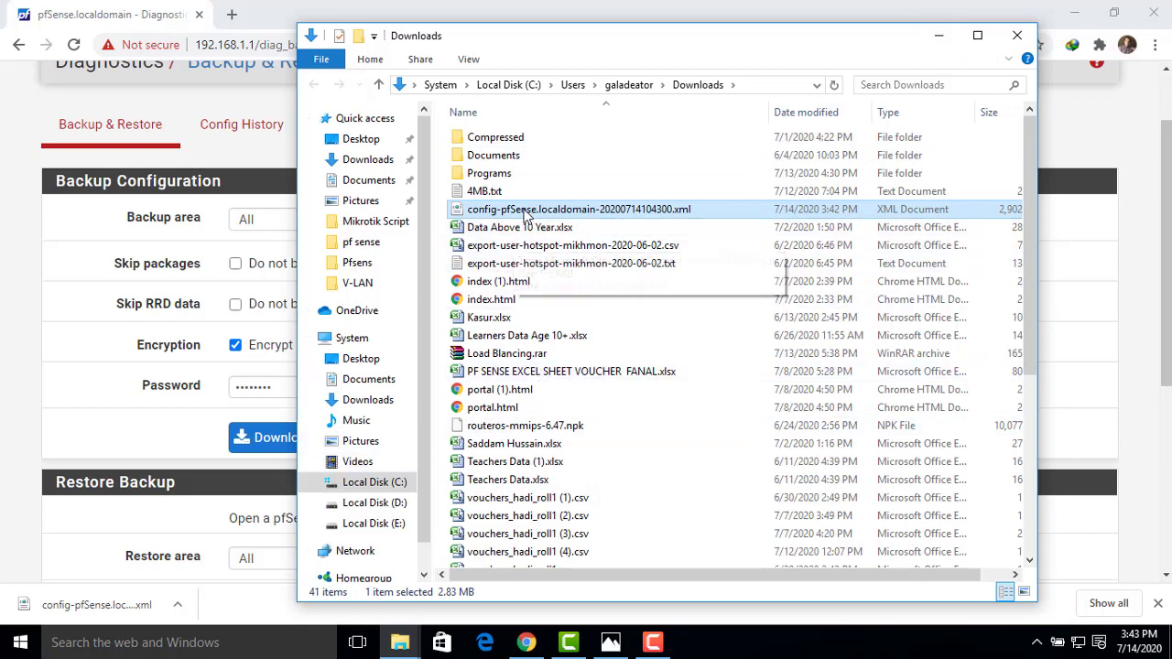
pyautogui.click(937, 37)
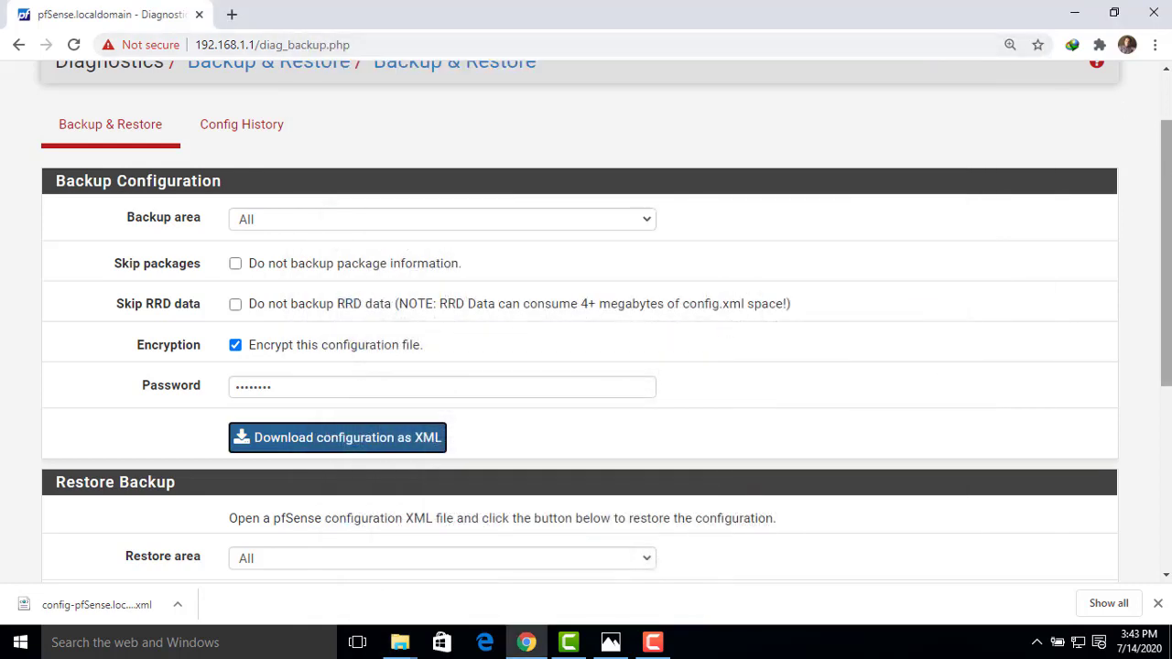
# Scroll back to the top of the page and open the Diagnostics menu
pyautogui.moveTo(1168, 179); pyautogui.dragTo(1129, 120)
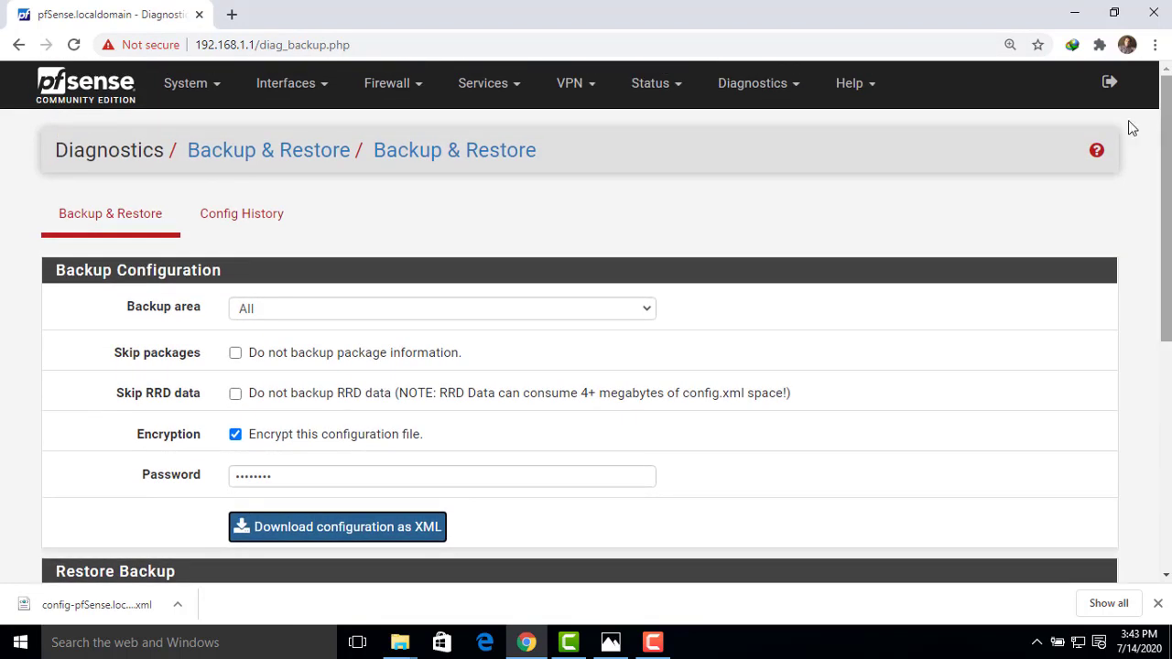
pyautogui.click(773, 92)
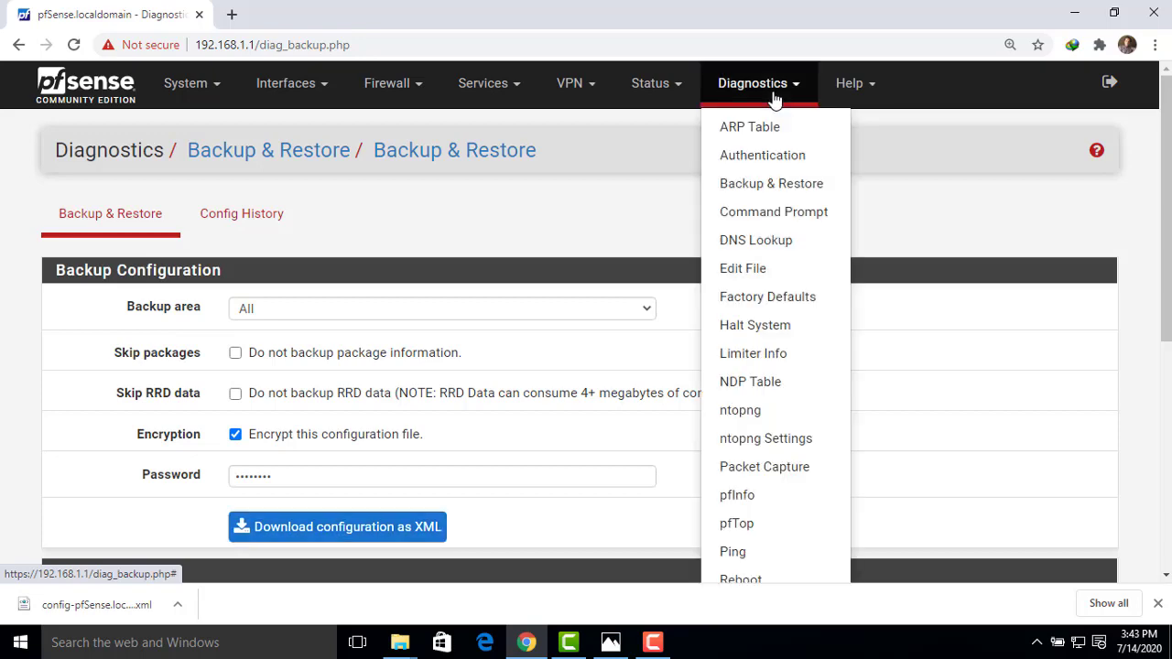
pyautogui.click(922, 154)
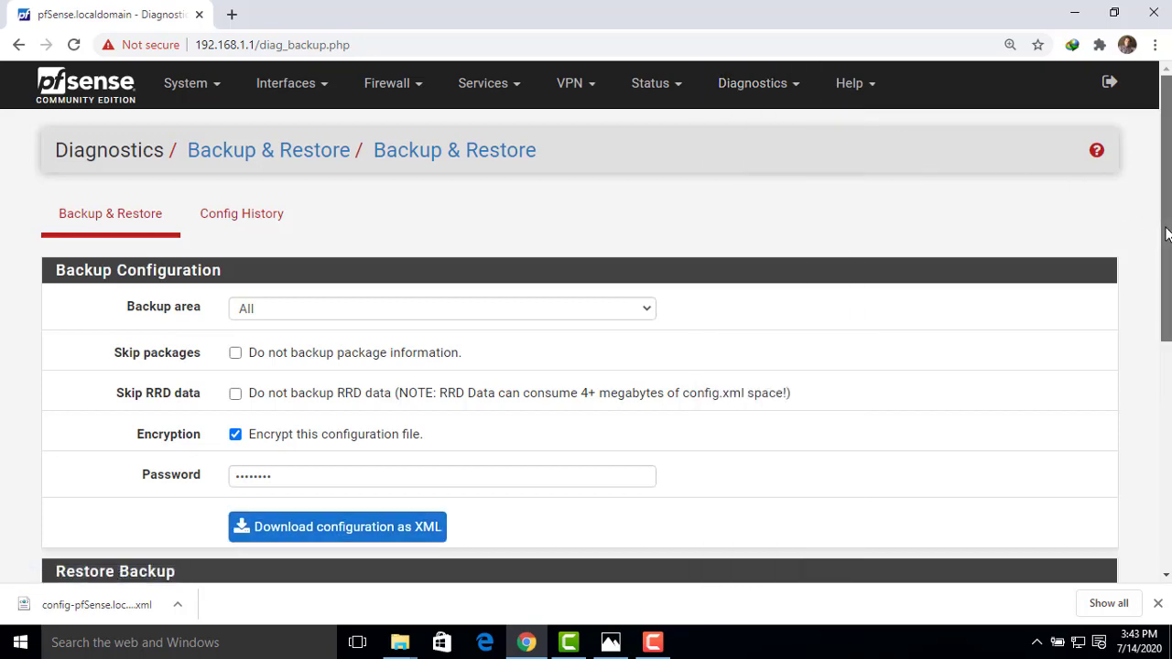
pyautogui.scroll(-5, 1165, 229)
pyautogui.scroll(5, 1165, 229)
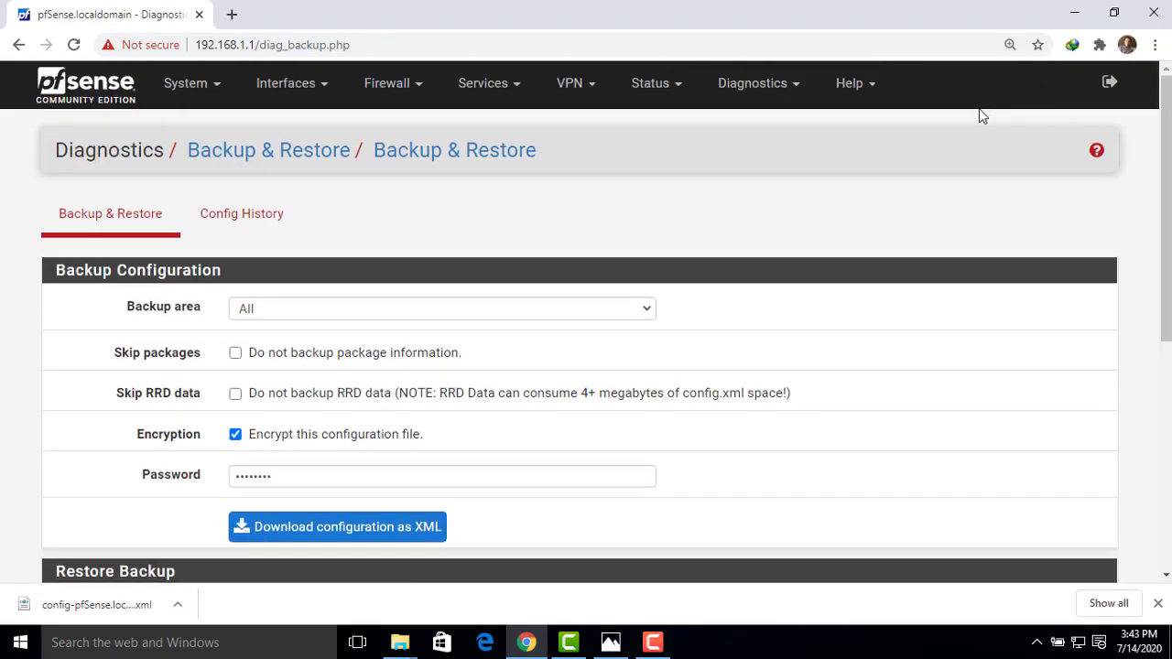
pyautogui.click(774, 91)
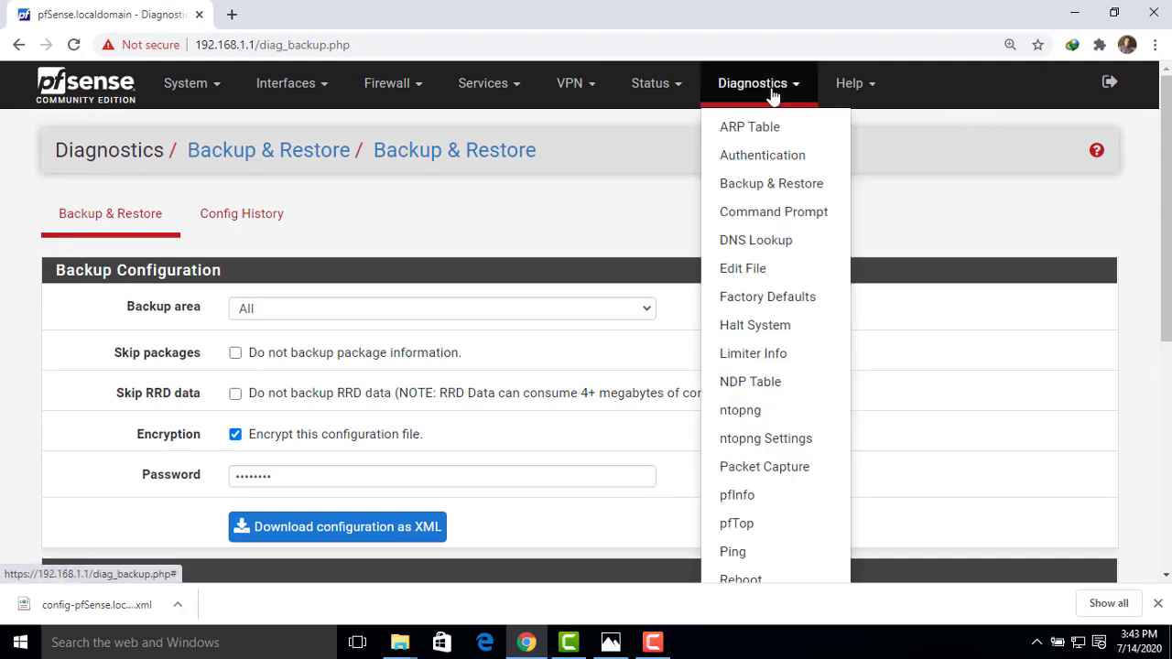
# Reload Backup & Restore and open the Restore Backup file chooser for a configuration file
pyautogui.click(756, 191)
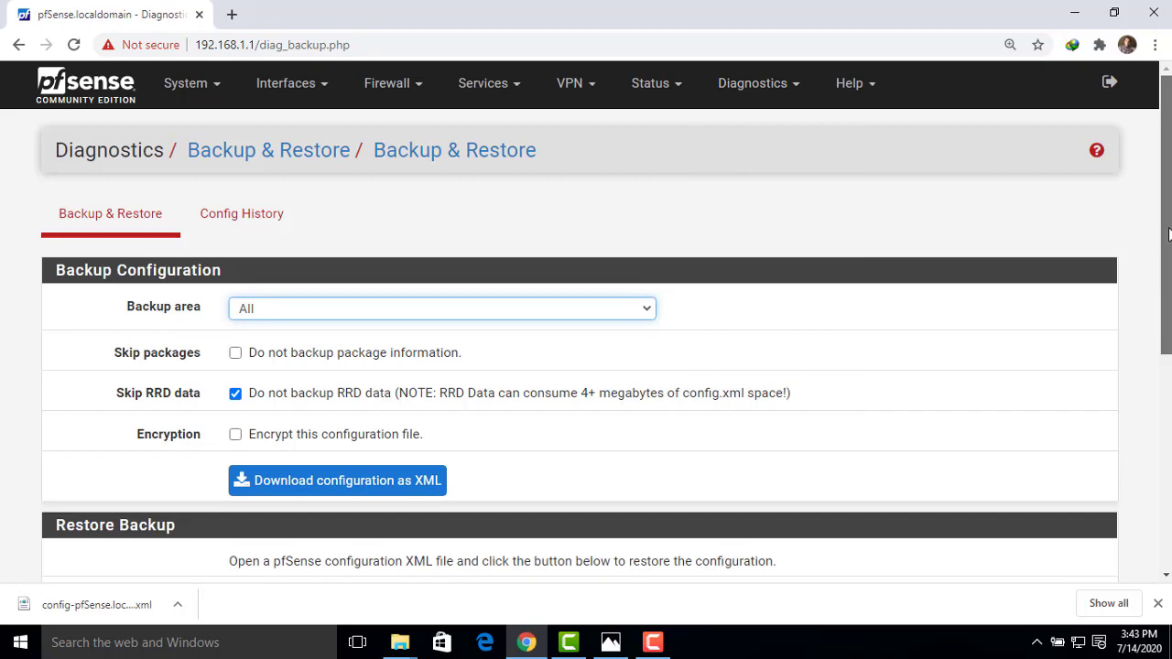
pyautogui.moveTo(1168, 234)
pyautogui.mouseDown()
pyautogui.moveTo(1169, 387)
pyautogui.moveTo(1161, 249)
pyautogui.mouseUp()
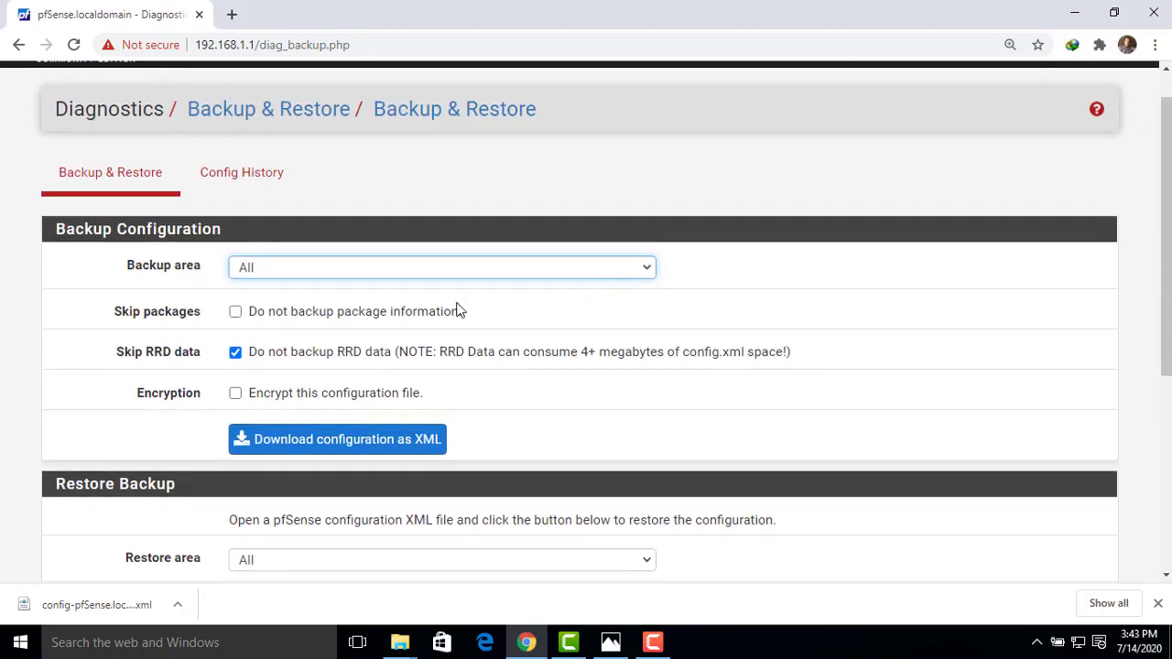
pyautogui.moveTo(264, 236); pyautogui.dragTo(45, 246)
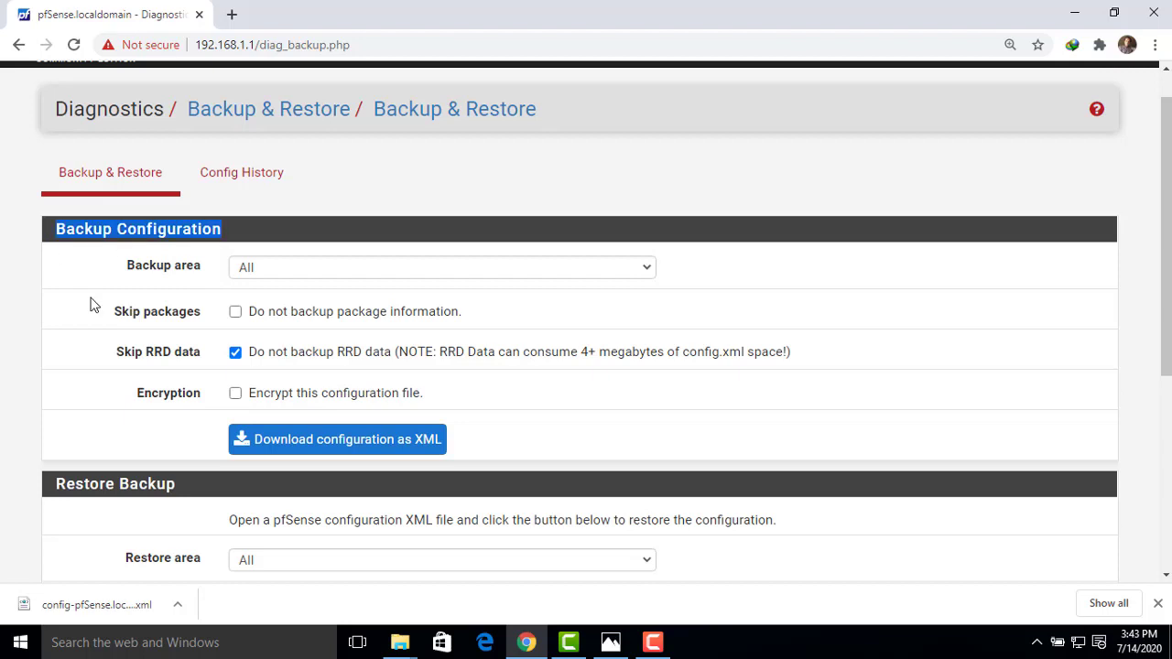
pyautogui.moveTo(183, 486); pyautogui.dragTo(61, 492)
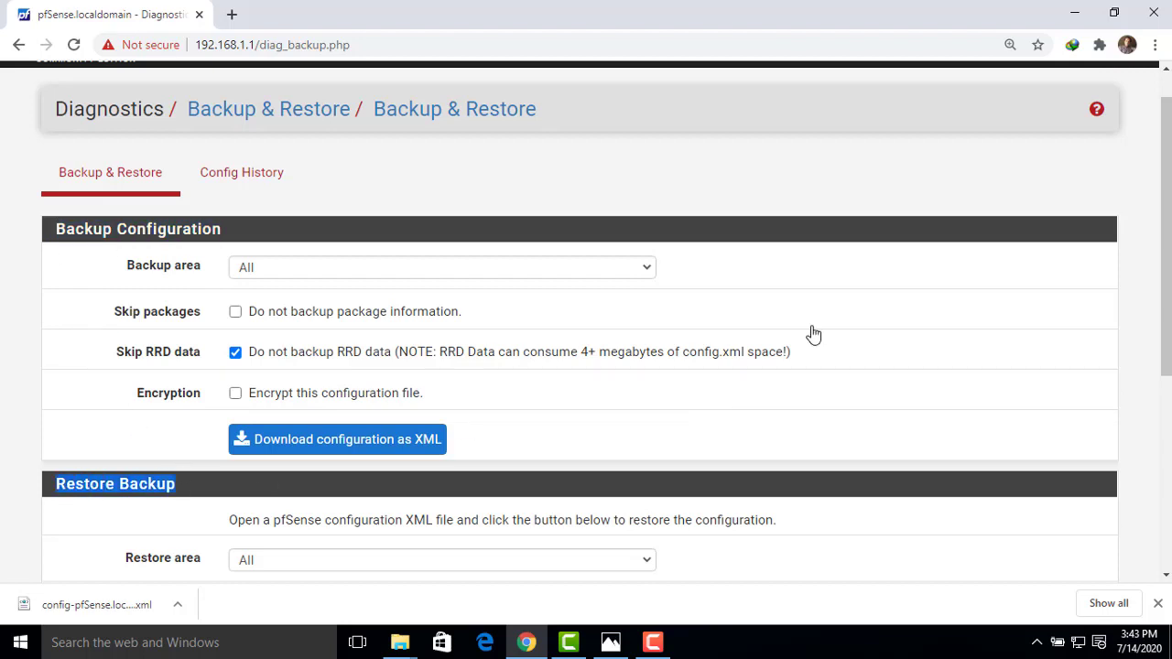
pyautogui.scroll(-3, 1167, 232)
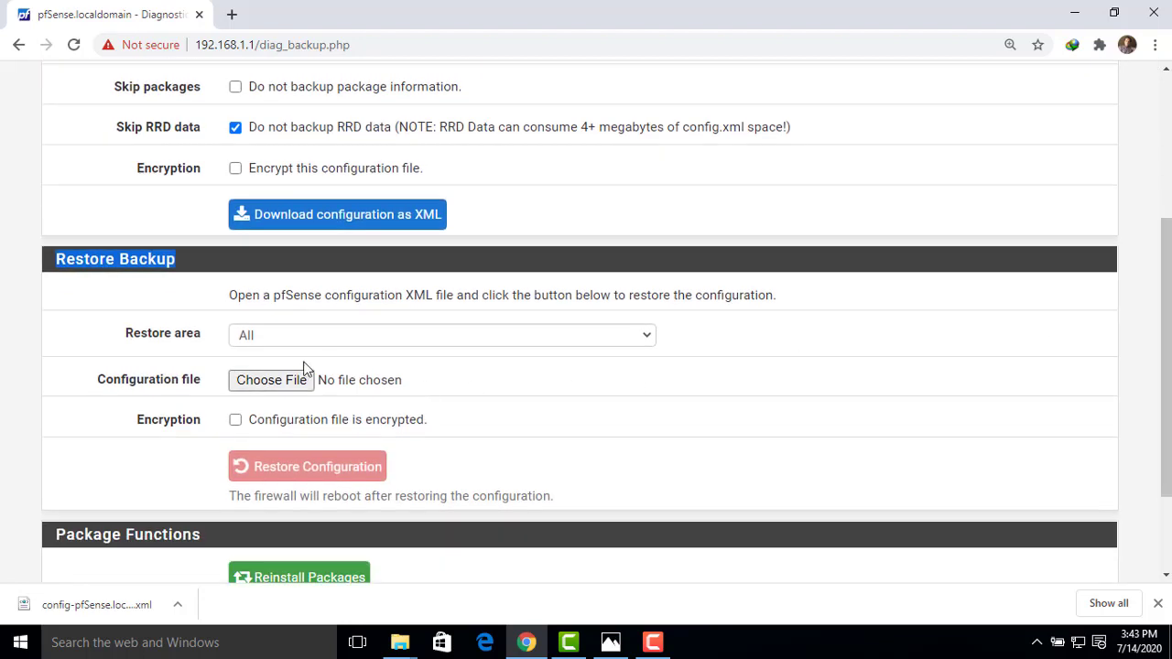
pyautogui.click(206, 359)
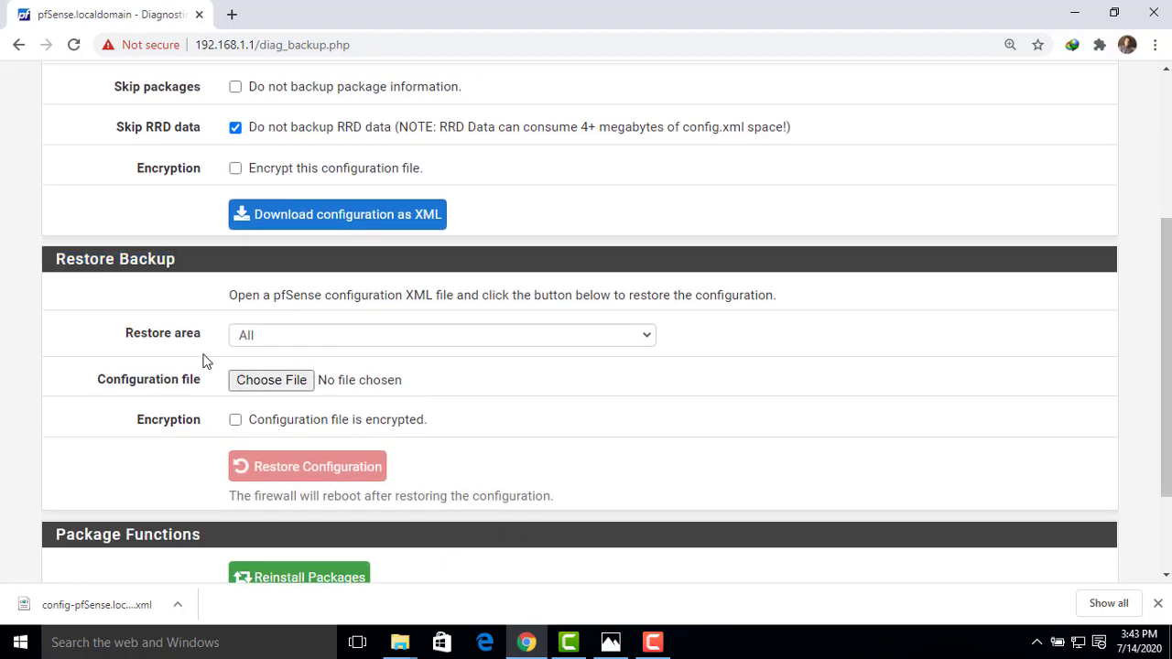
pyautogui.click(274, 385)
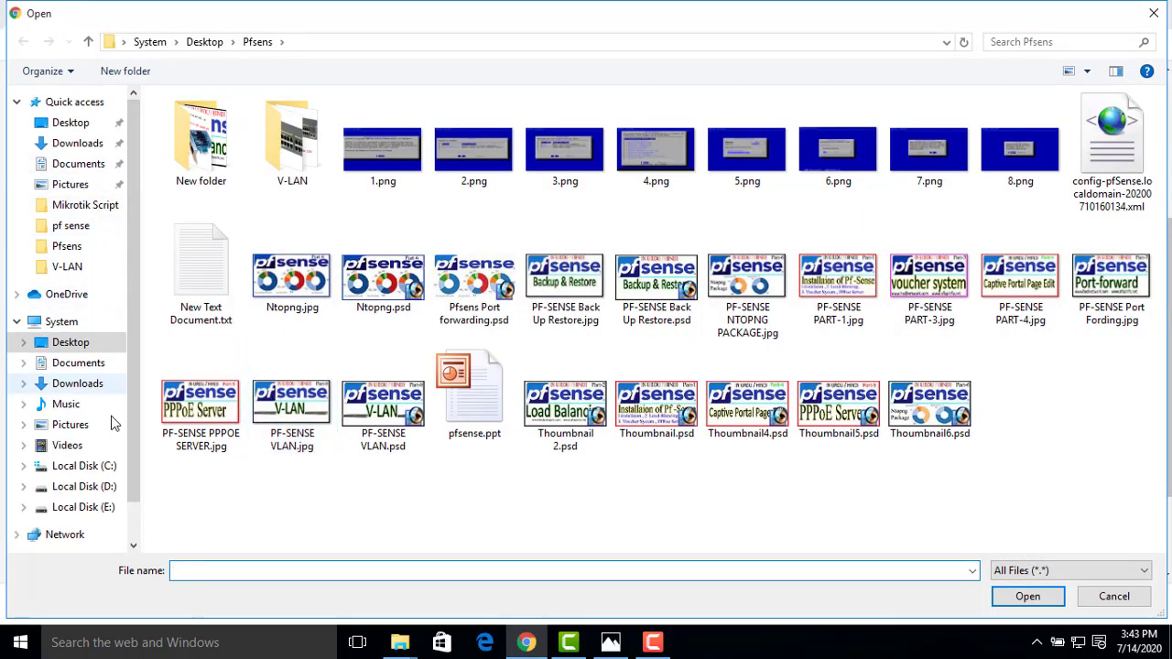
# Browse to C:\Program Files in the chooser, then cancel it and minimize Chrome
pyautogui.click(103, 472)
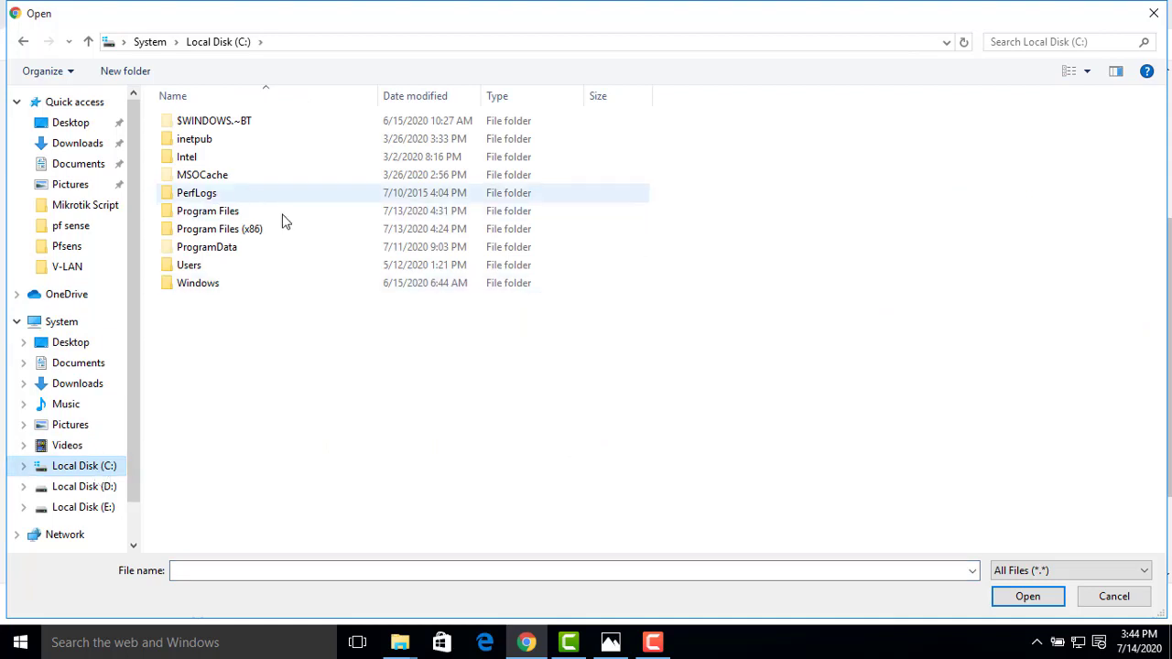
pyautogui.doubleClick(230, 216)
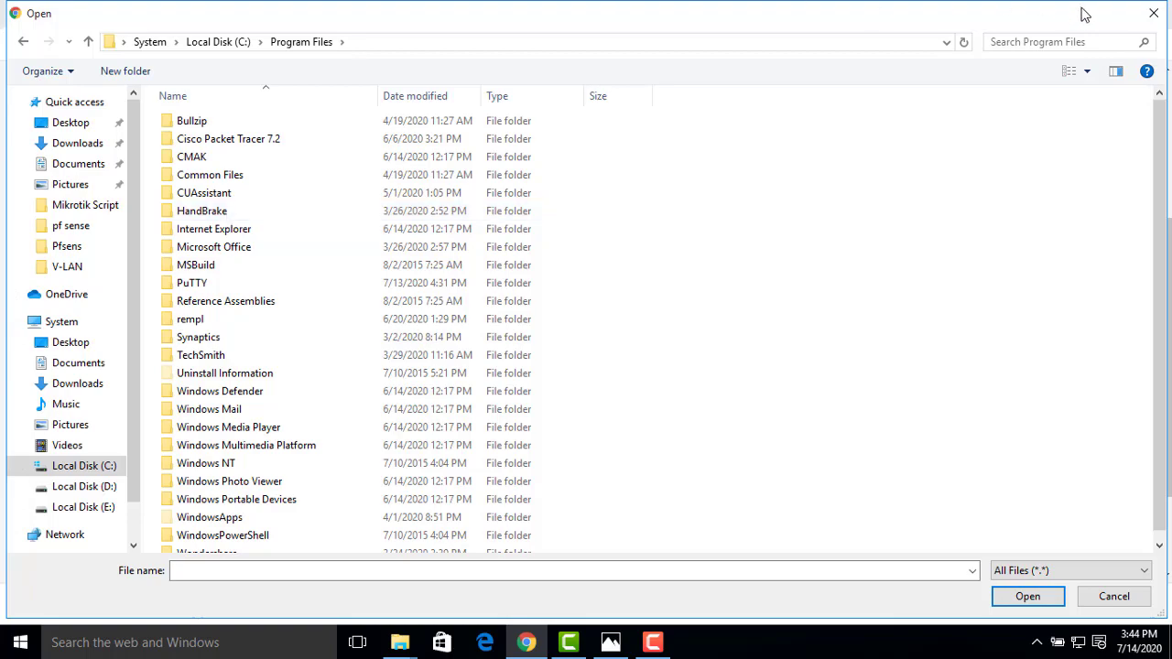
pyautogui.click(1152, 20)
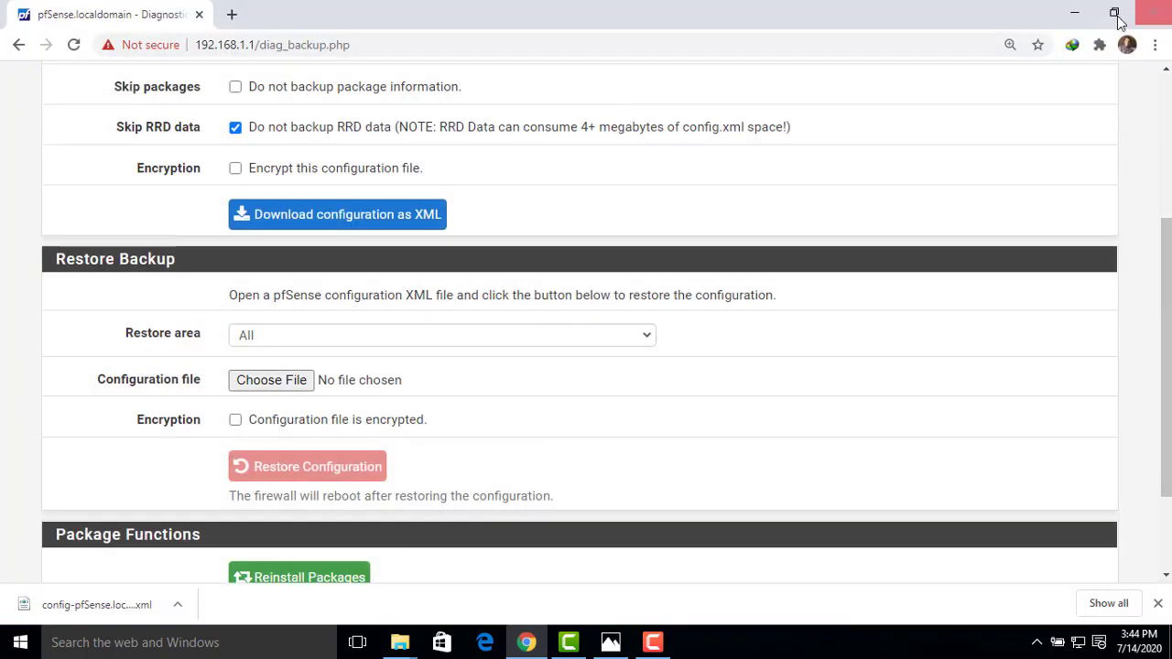
pyautogui.click(1066, 13)
# Paste the backup XML into the desktop Back up folder, then return to Chrome
pyautogui.click(994, 13)
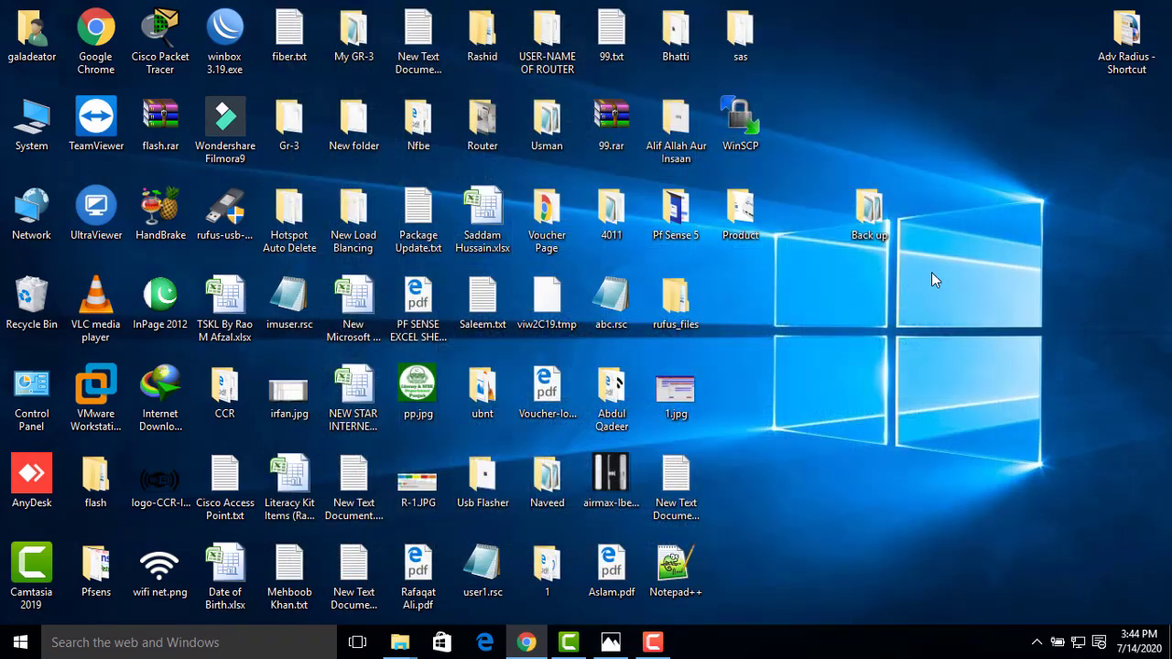
pyautogui.doubleClick(866, 203)
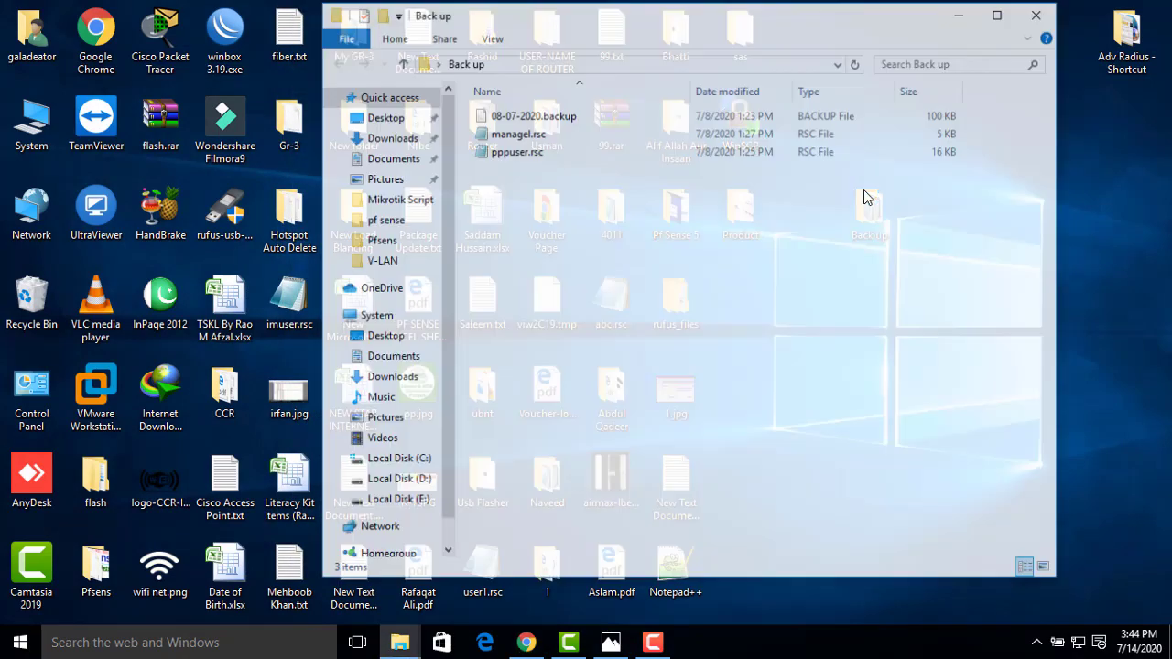
pyautogui.rightClick(644, 214)
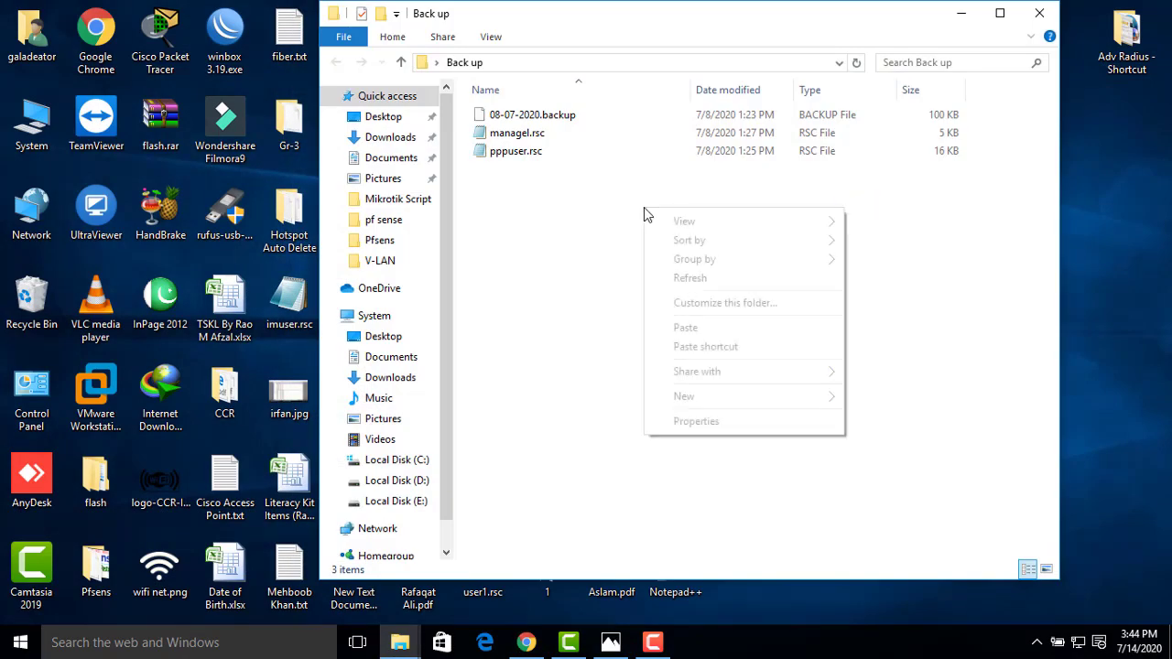
pyautogui.click(686, 327)
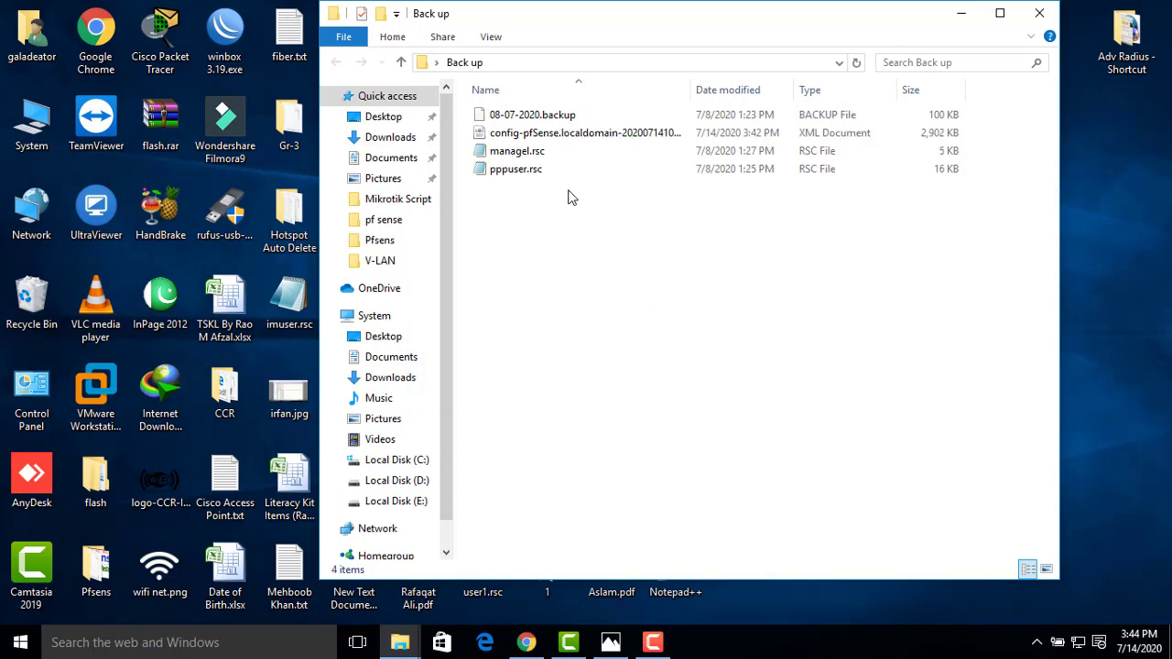
pyautogui.click(543, 135)
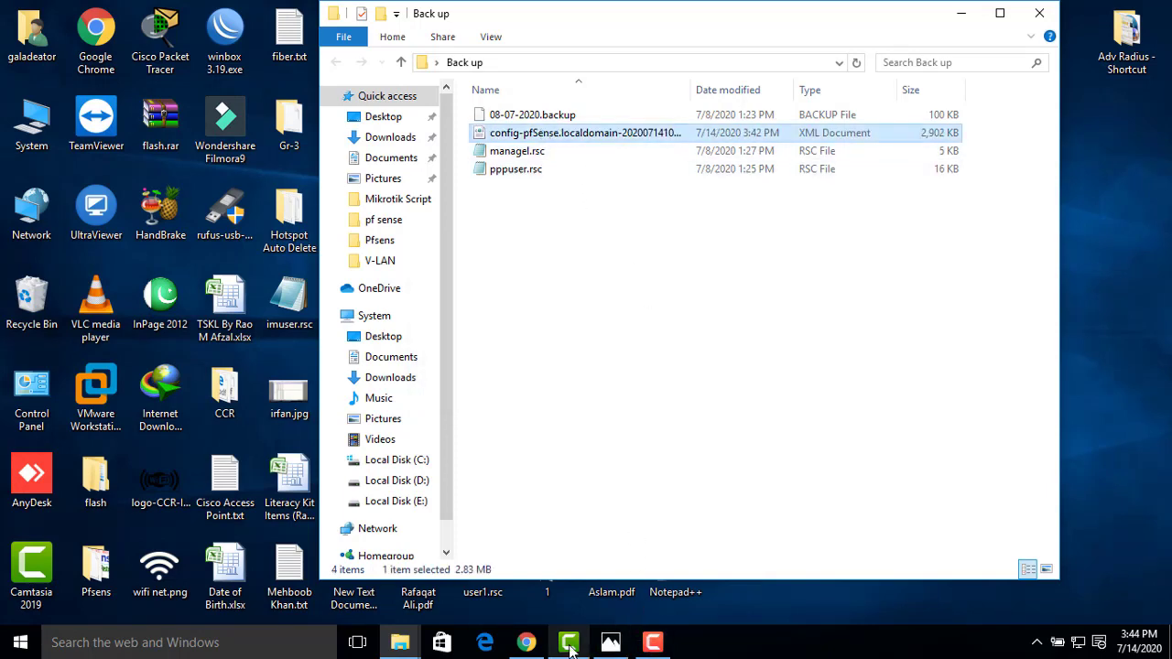
pyautogui.click(537, 646)
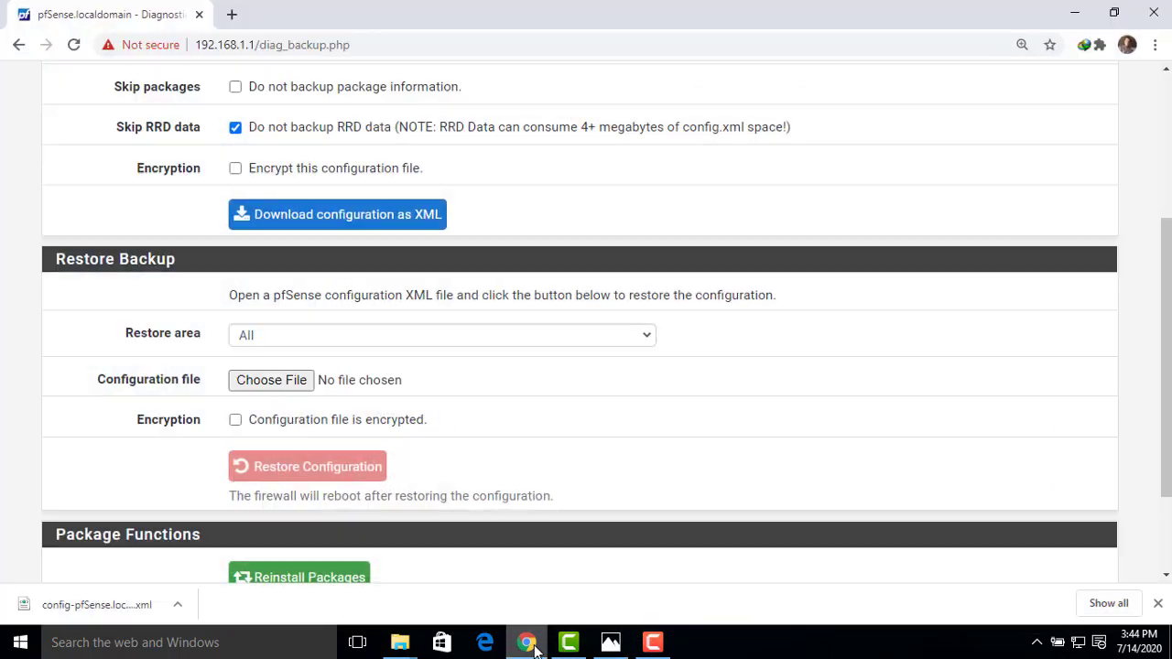
# Choose the backup XML from Desktop > Back up as the configuration file to restore
pyautogui.click(268, 385)
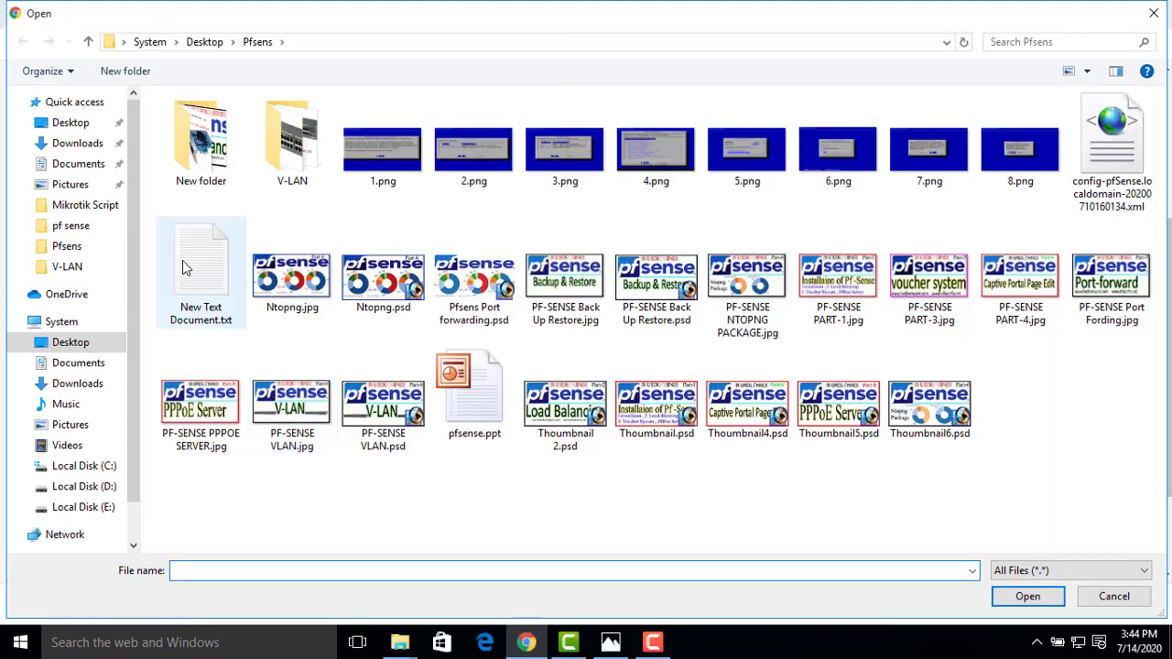
pyautogui.click(66, 124)
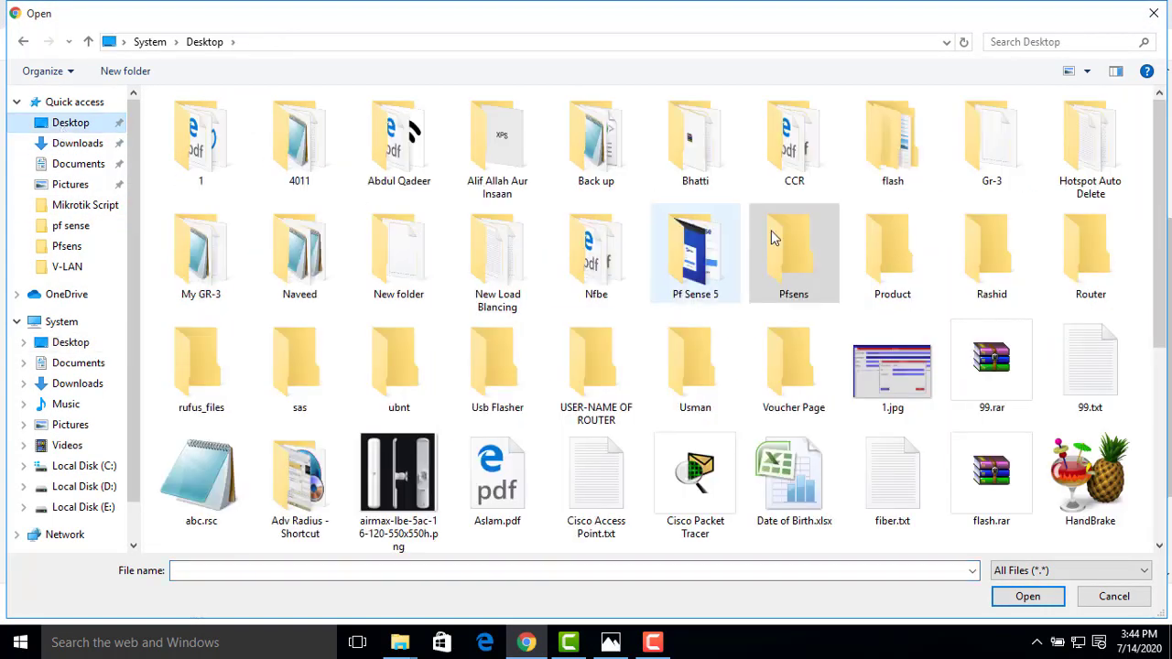
pyautogui.click(591, 142)
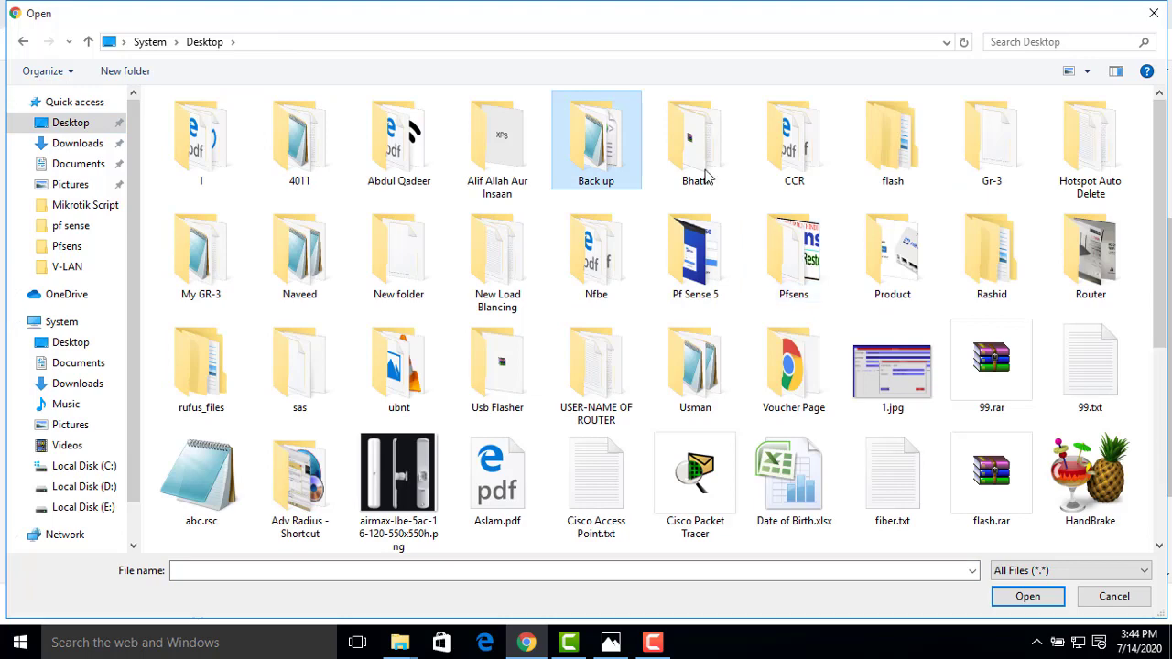
pyautogui.doubleClick(574, 139)
pyautogui.click(256, 141)
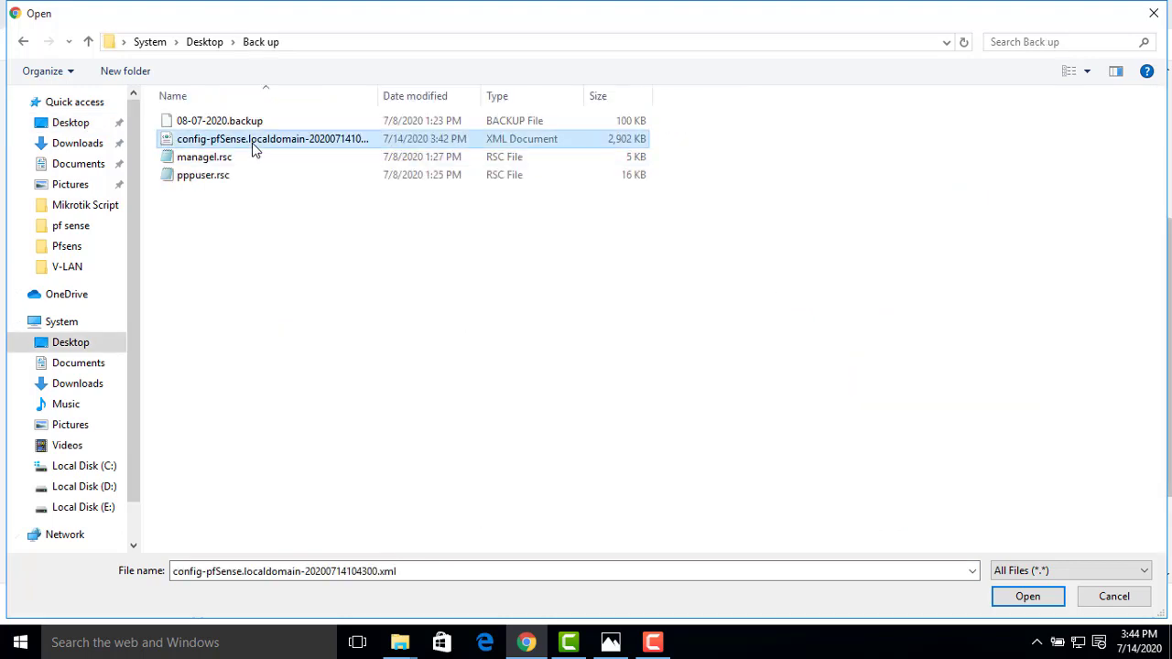
pyautogui.click(1026, 600)
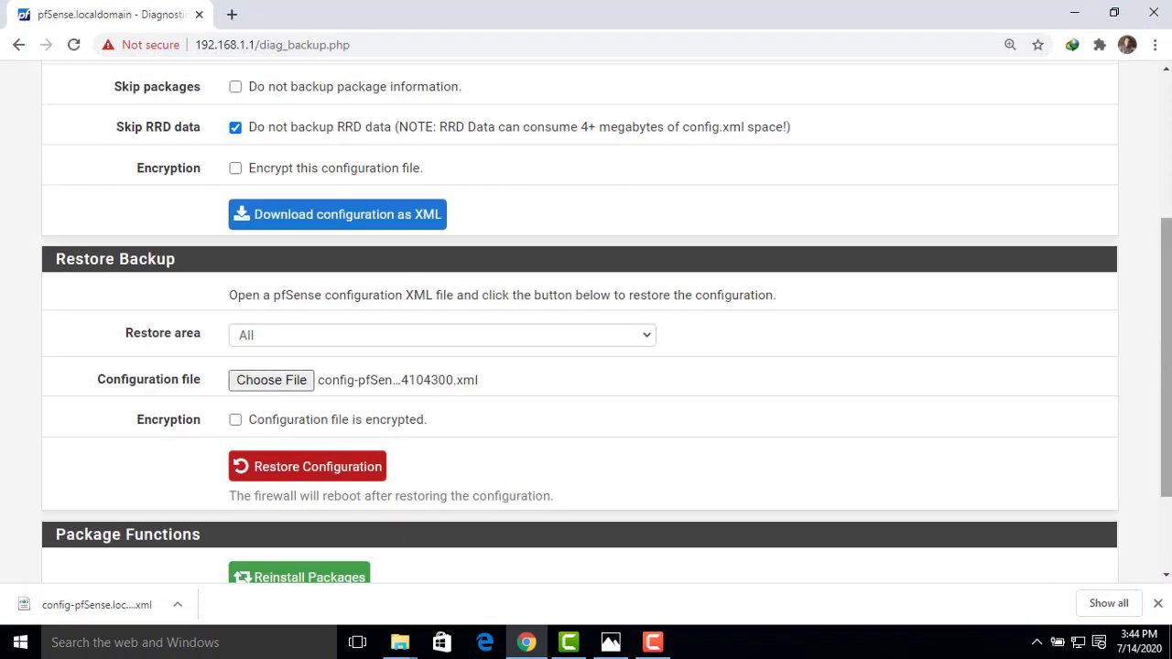
# Mark the file as encrypted, enter its password, and start Restore Configuration
pyautogui.moveTo(1168, 307); pyautogui.dragTo(1169, 355)
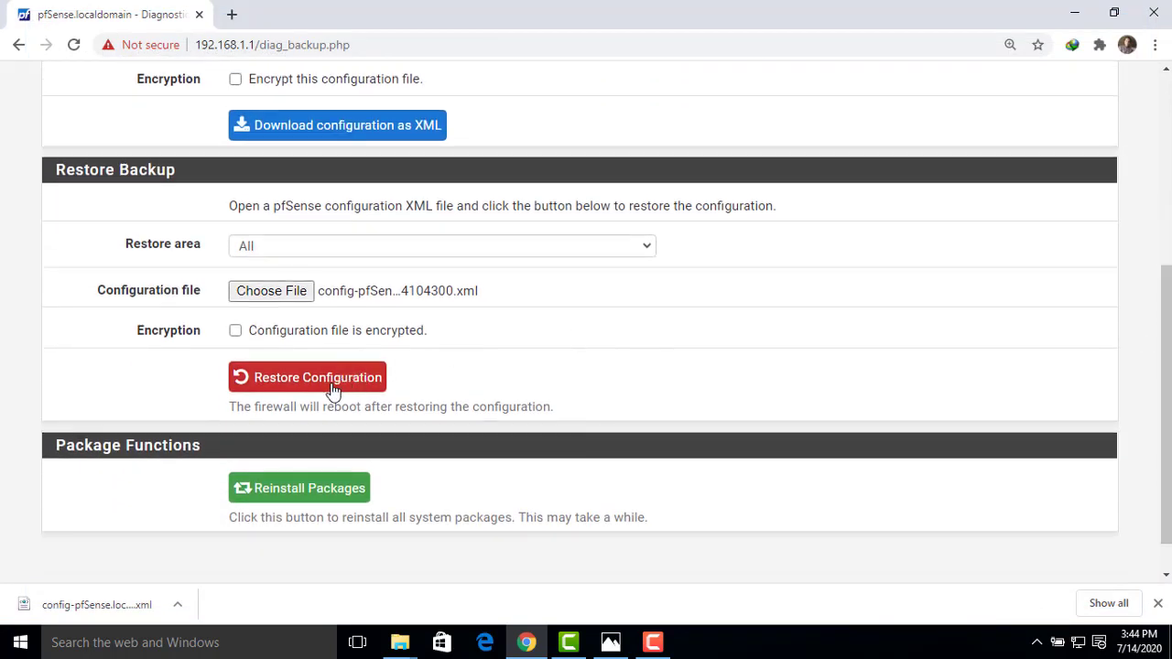
pyautogui.click(235, 332)
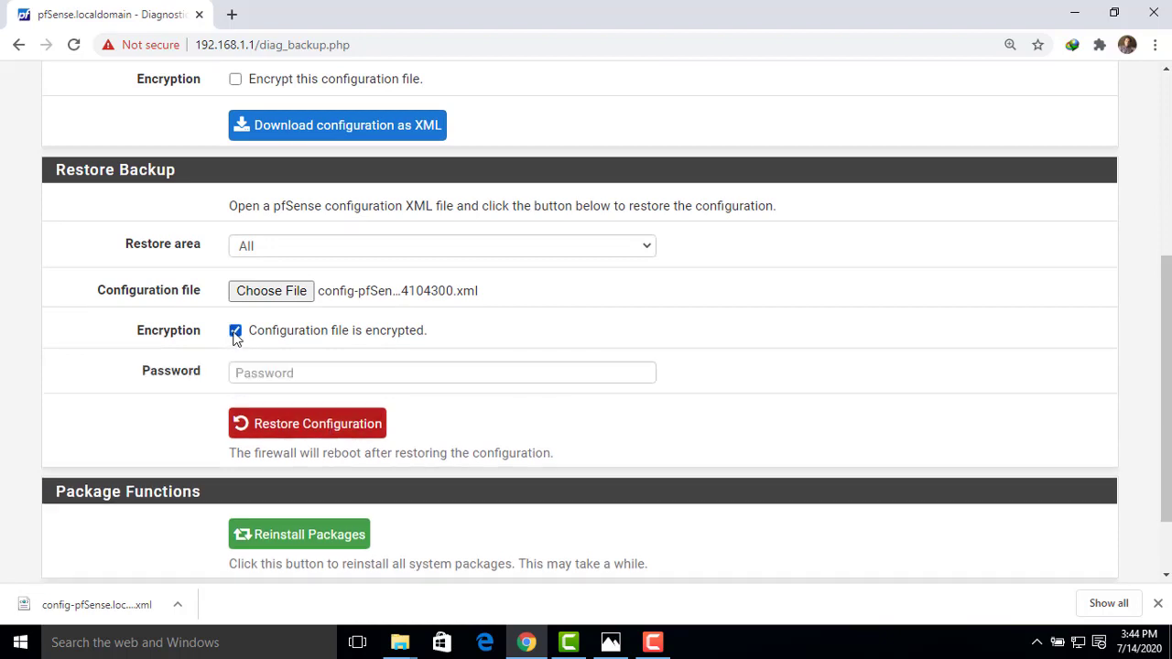
pyautogui.click(258, 375)
pyautogui.write('p')
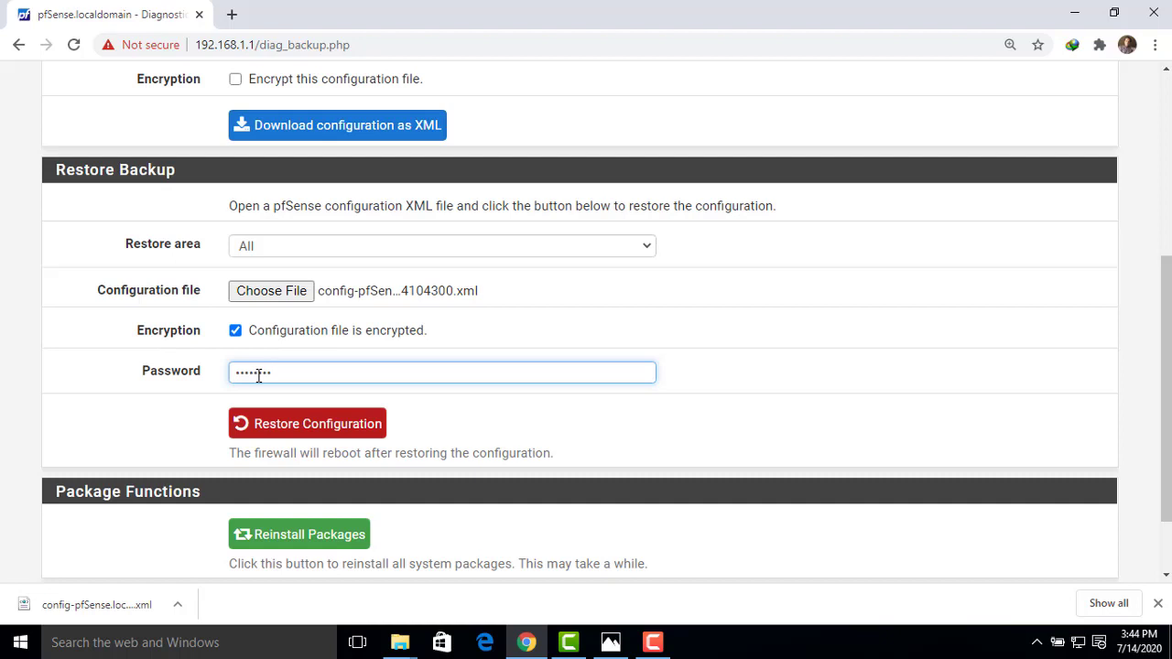
pyautogui.click(288, 430)
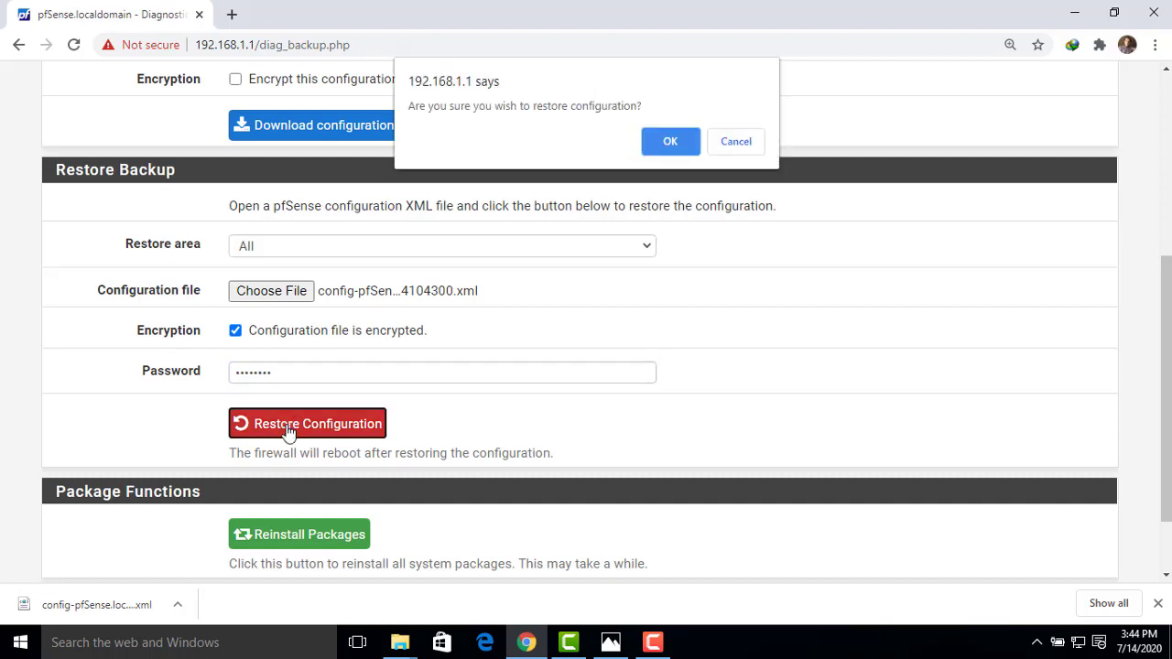
# Accept the restore confirmation so the configuration changes and the firewall reboots
pyautogui.click(655, 142)
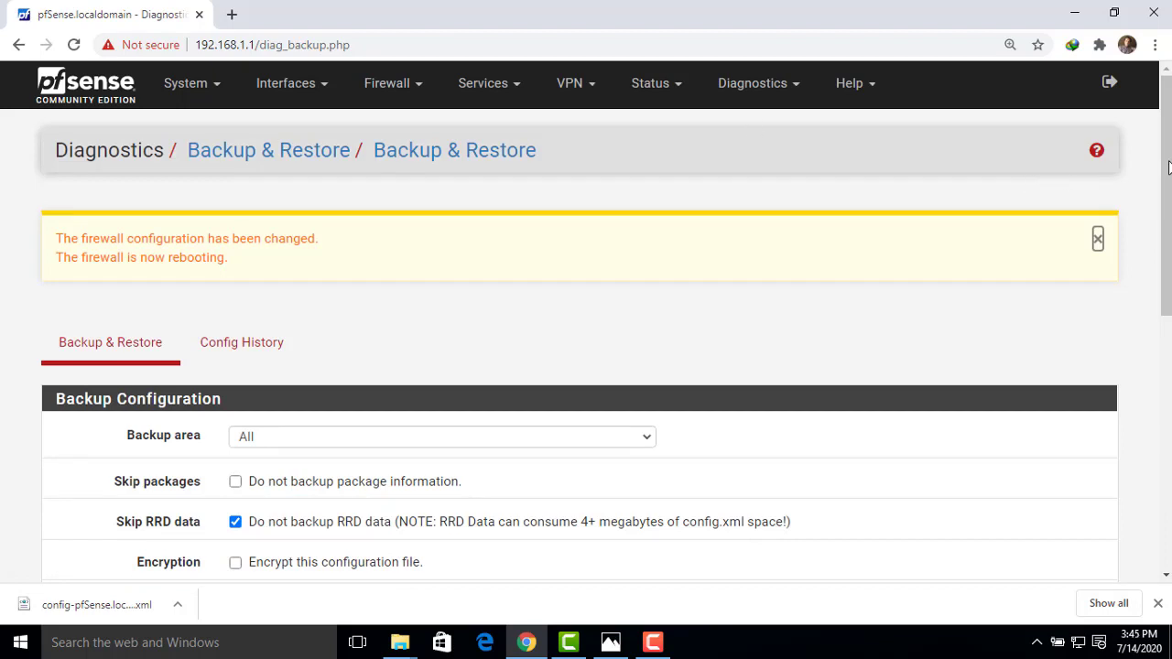
pyautogui.moveTo(1168, 180); pyautogui.dragTo(1170, 199)
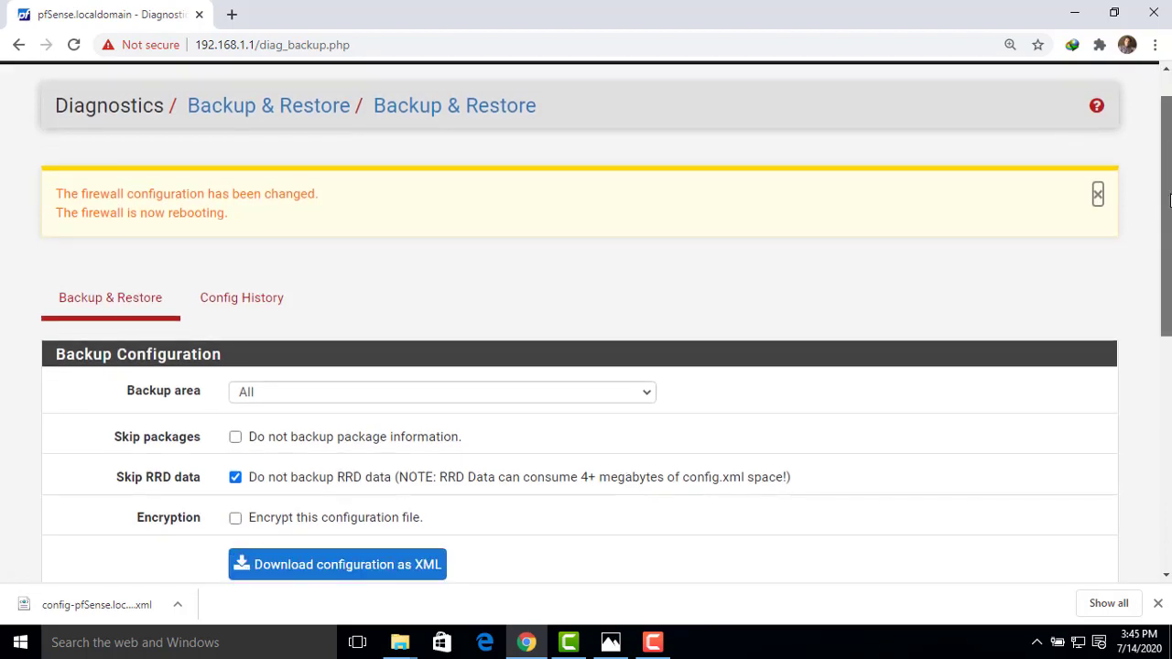
# Open a new Chrome tab and load the firewall address 192.168.1.1
pyautogui.click(232, 15)
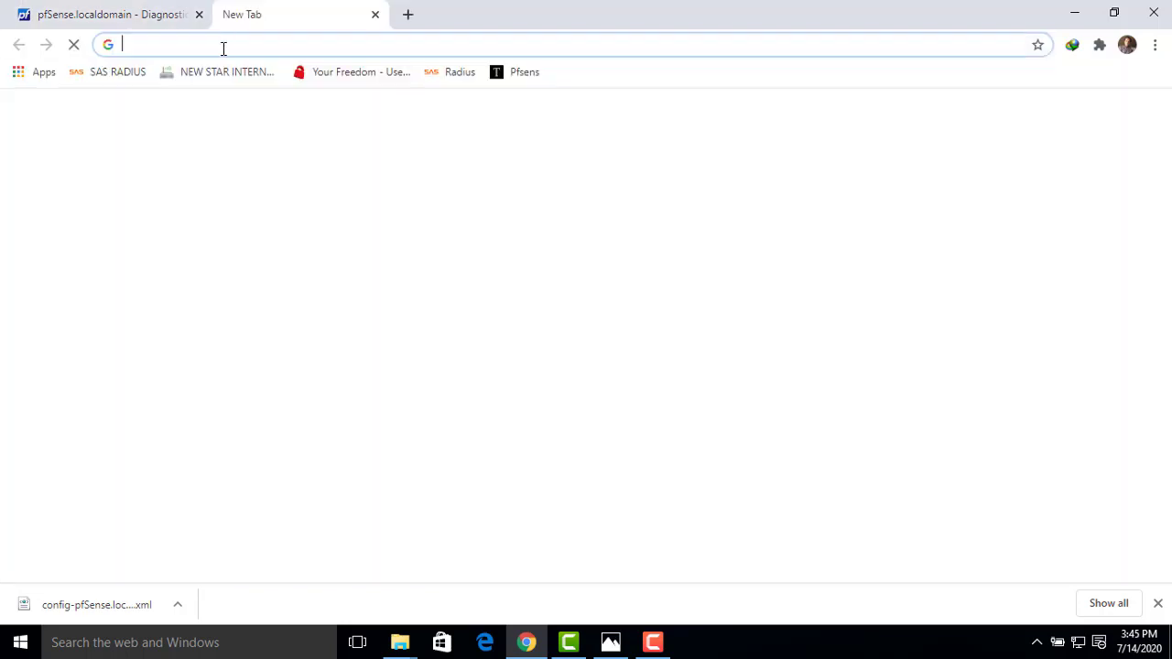
pyautogui.click(221, 45)
pyautogui.write('1')
pyautogui.write('.168.10')
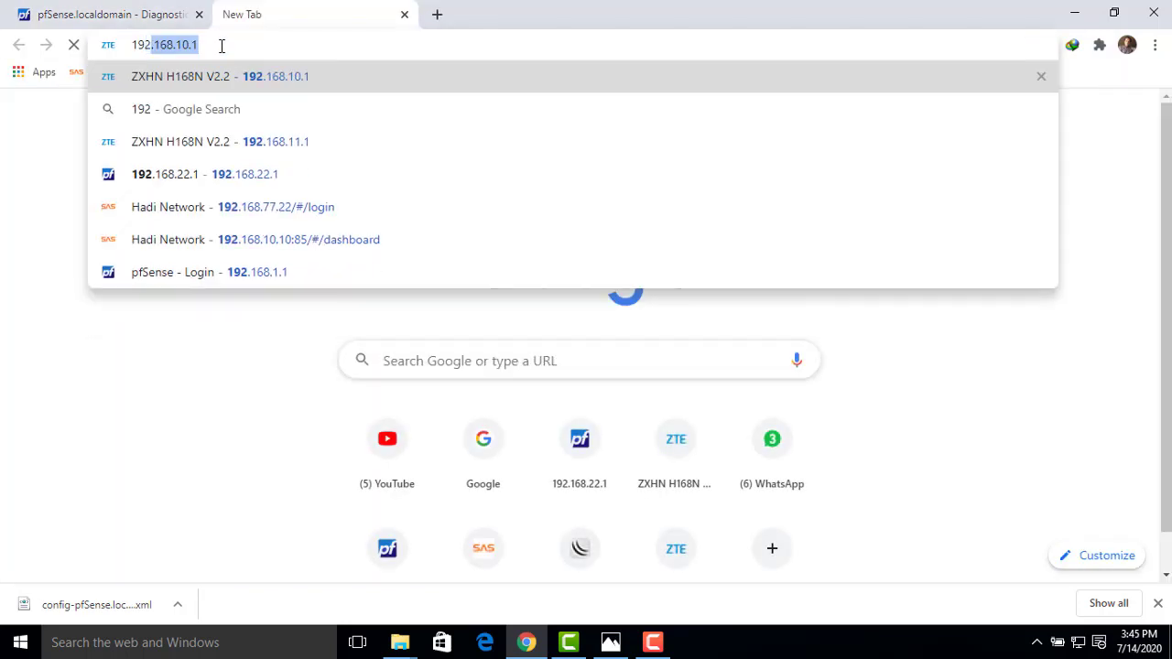
pyautogui.press('BackSpace')
pyautogui.press('BackSpace')
pyautogui.write('.168.1.1')
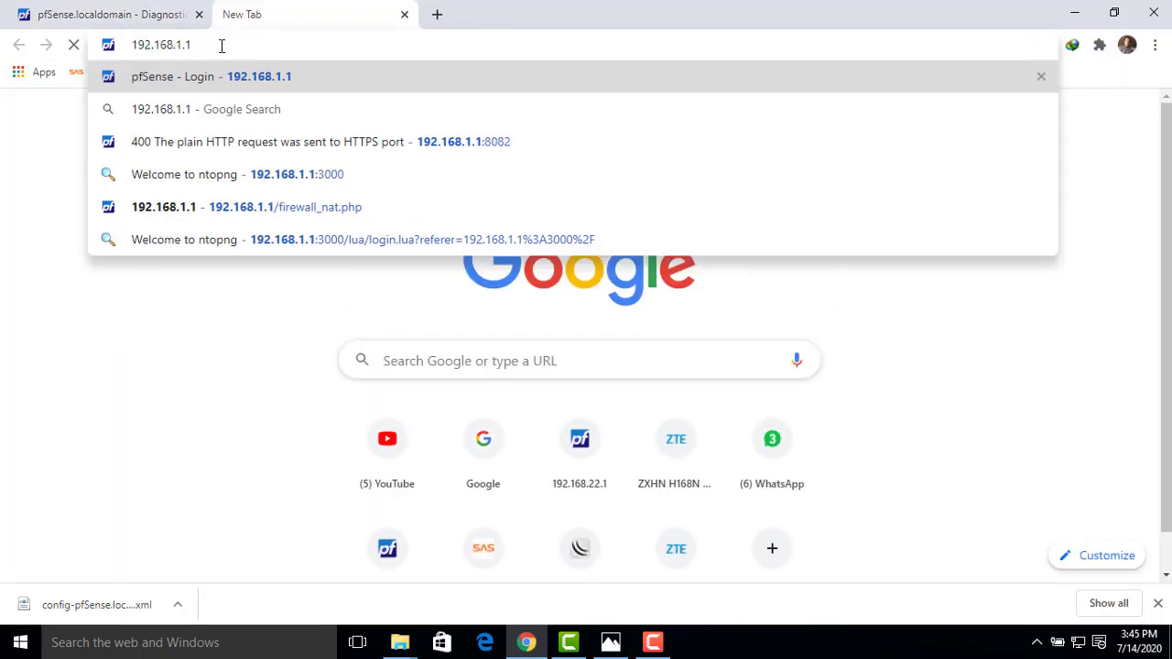
pyautogui.press('Return')
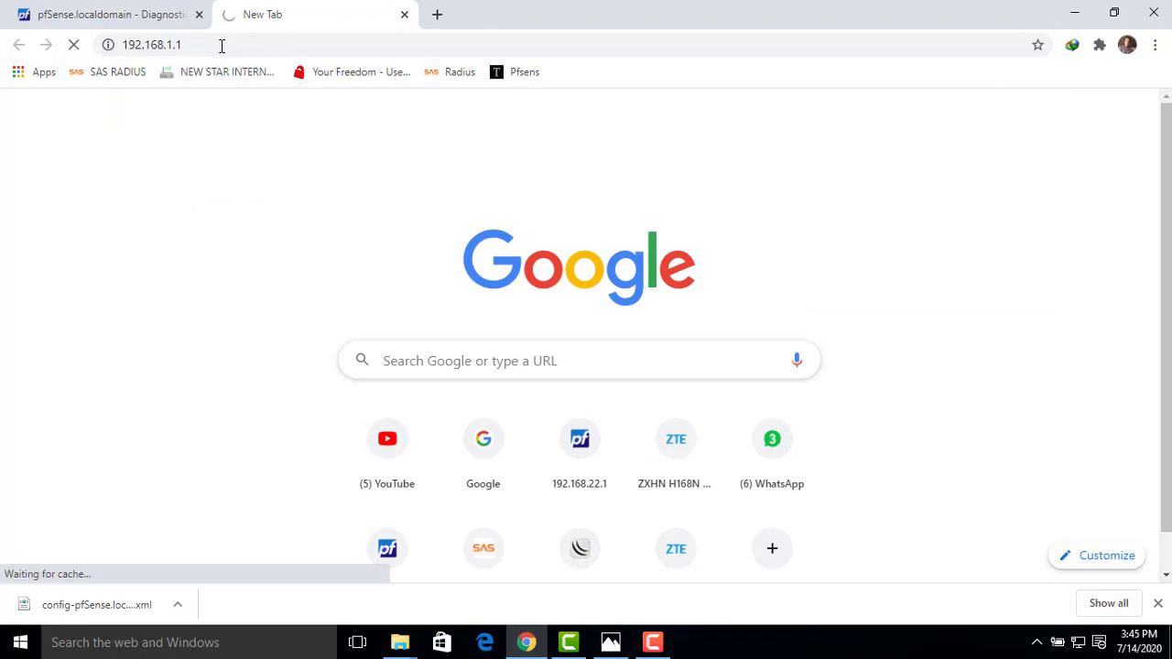